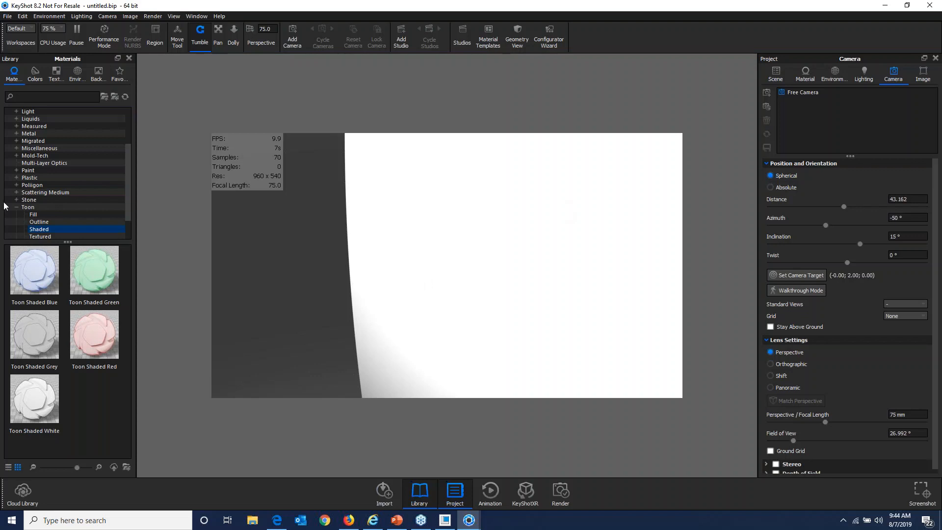
# Switch to Creo Parametric and examine the AT311070 assembly, including the springs and plates inside its transparent housing.
pyautogui.moveTo(0, 64); pyautogui.dragTo(356, 0)
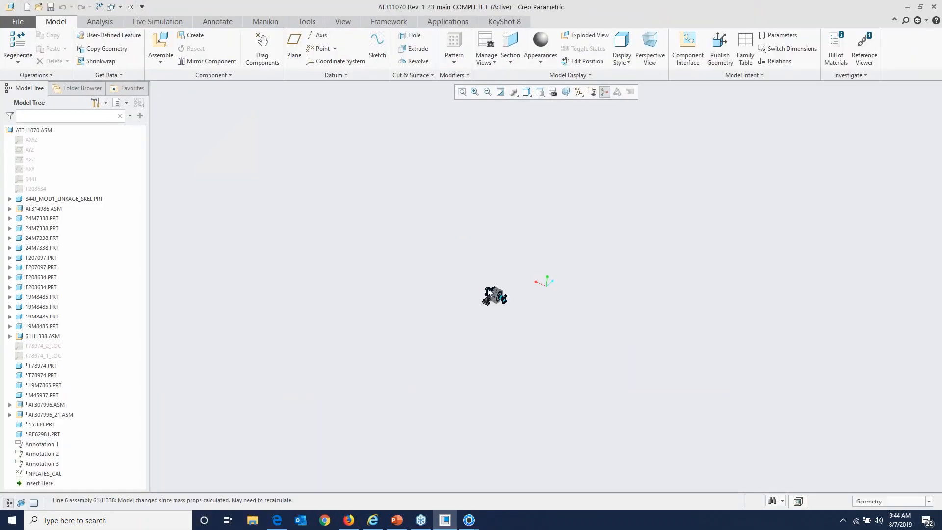
pyautogui.scroll(-4, 490, 295)
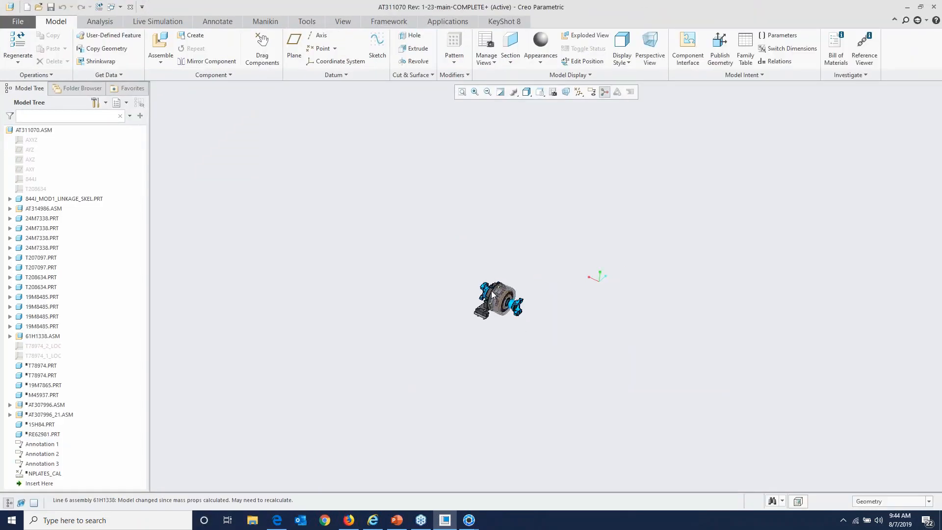
pyautogui.scroll(-8, 489, 297)
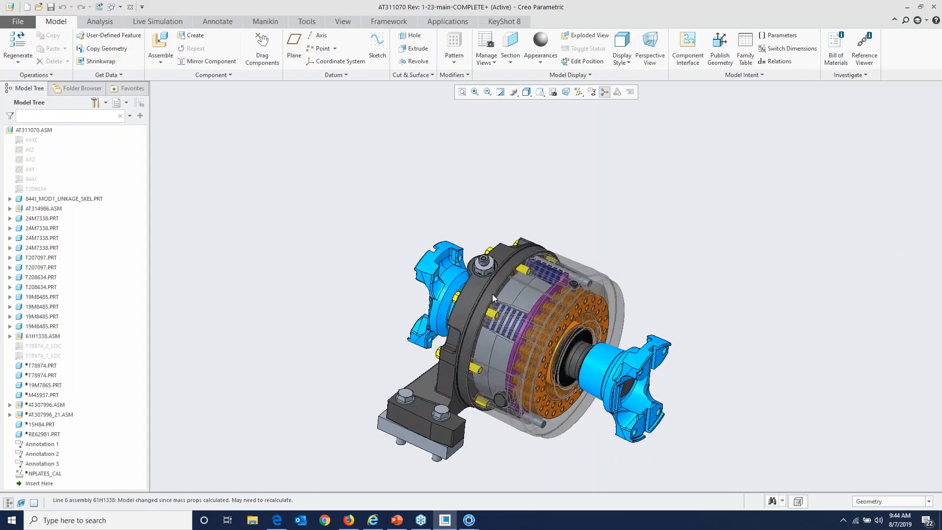
pyautogui.scroll(-4, 493, 297)
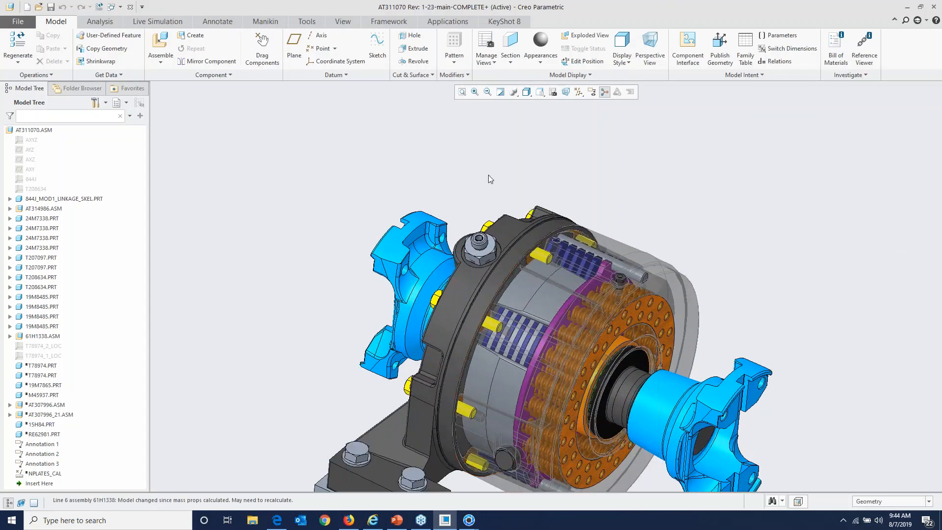
pyautogui.scroll(2, 494, 176)
pyautogui.scroll(1, 495, 173)
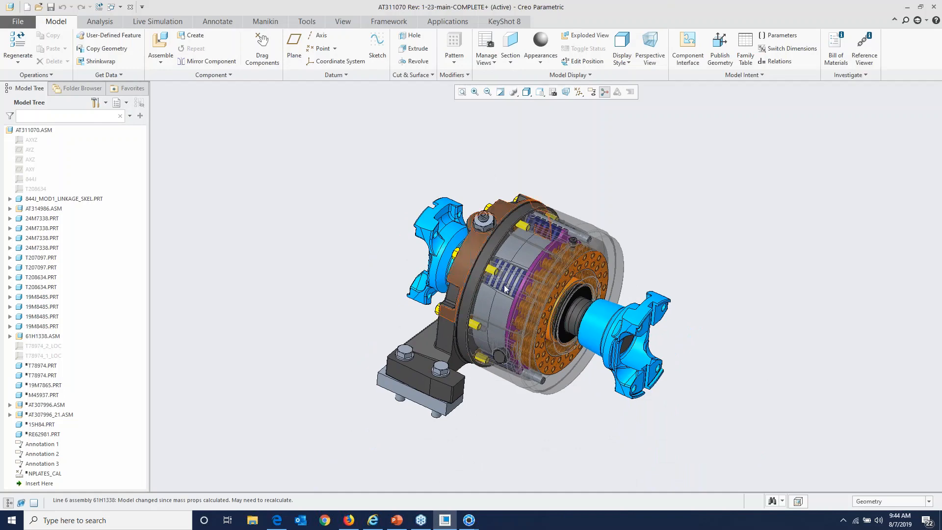
pyautogui.scroll(-3, 505, 287)
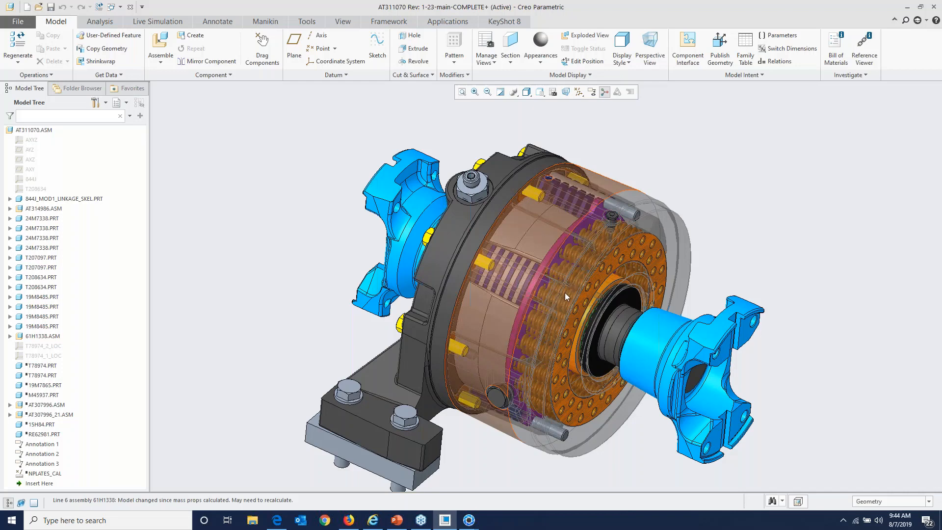
pyautogui.scroll(-1, 585, 266)
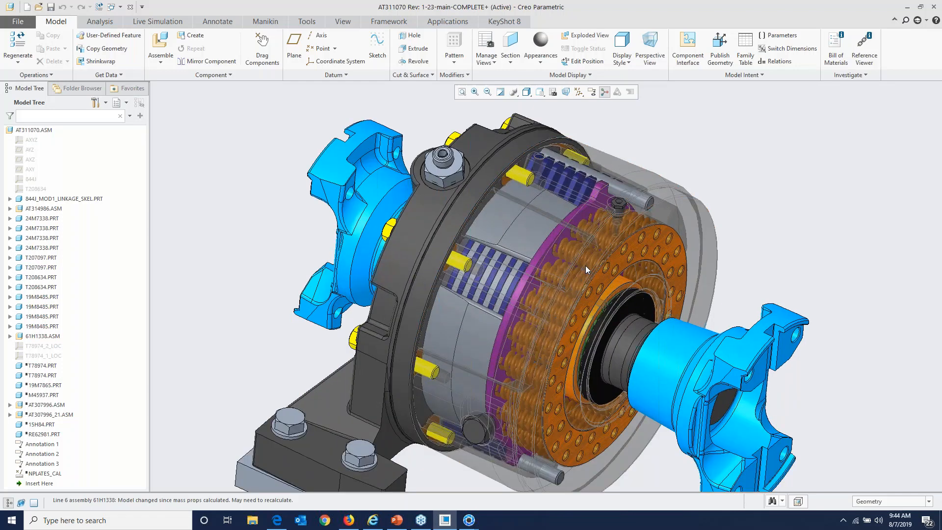
pyautogui.scroll(-1, 585, 266)
pyautogui.scroll(-1, 584, 266)
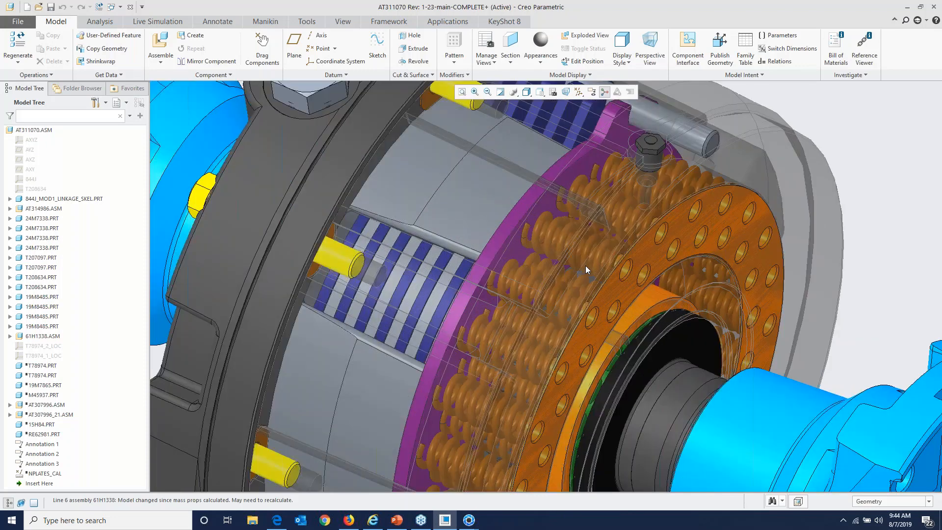
pyautogui.scroll(3, 595, 278)
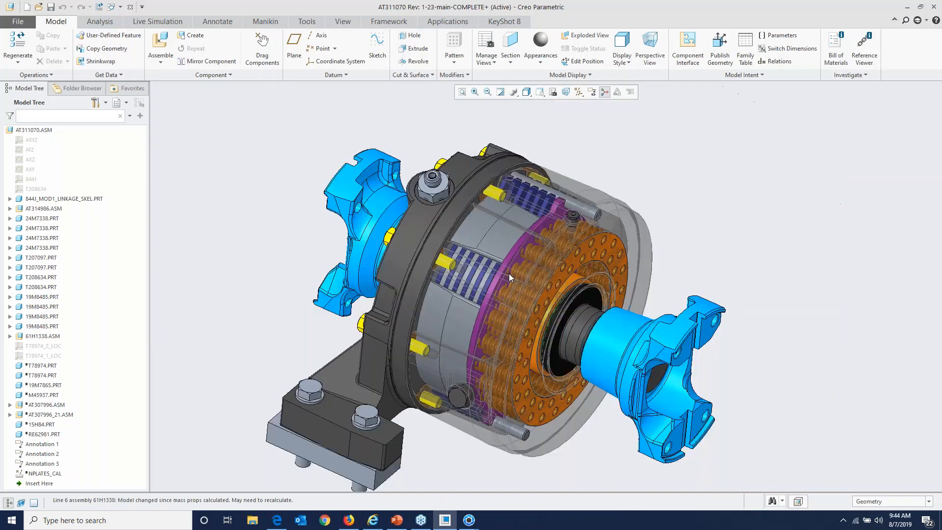
# Highlight the transparent cylindrical housing part to inspect its extent around the internal components, and clear the selection.
pyautogui.click(499, 241)
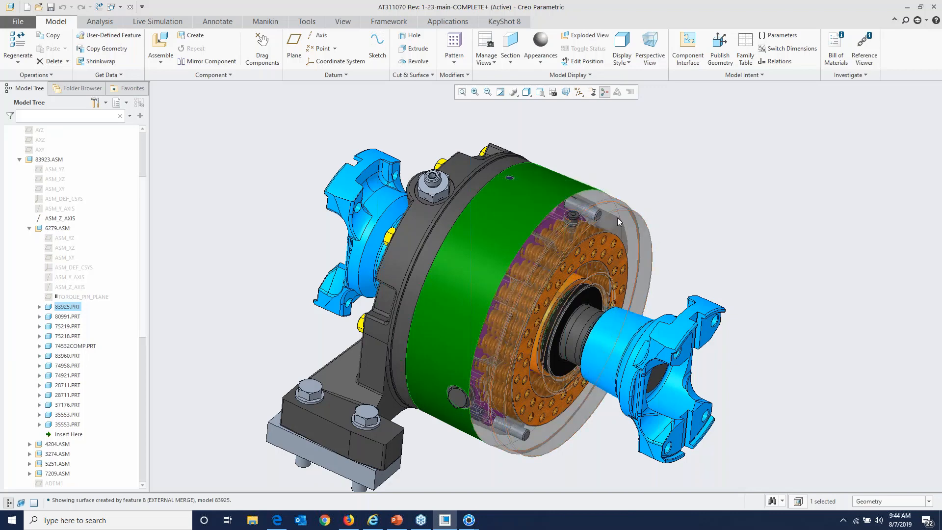
pyautogui.scroll(2, 641, 237)
pyautogui.scroll(-2, 640, 237)
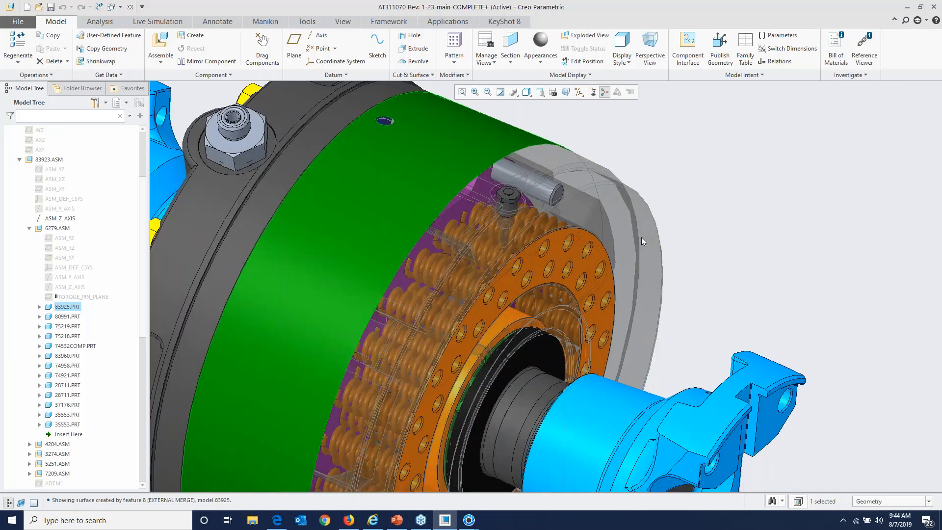
pyautogui.scroll(2, 640, 237)
pyautogui.scroll(-2, 493, 430)
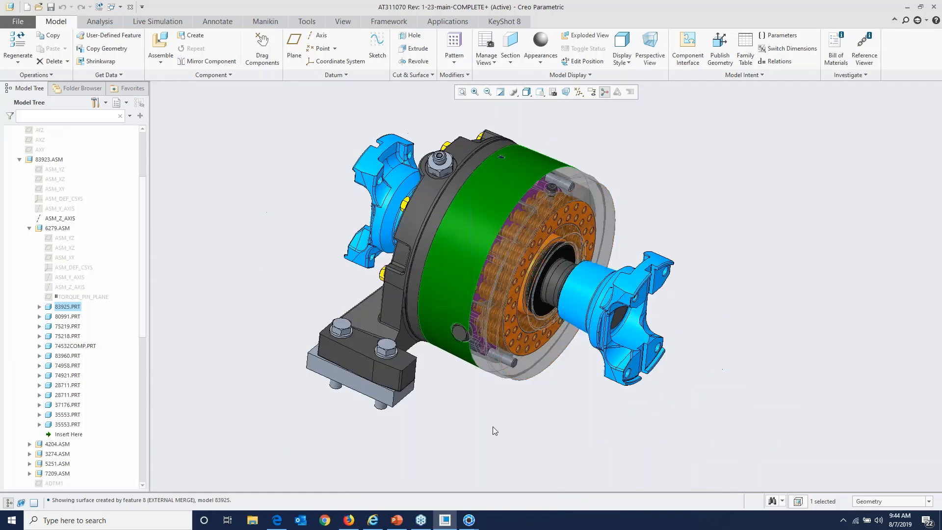
pyautogui.click(494, 430)
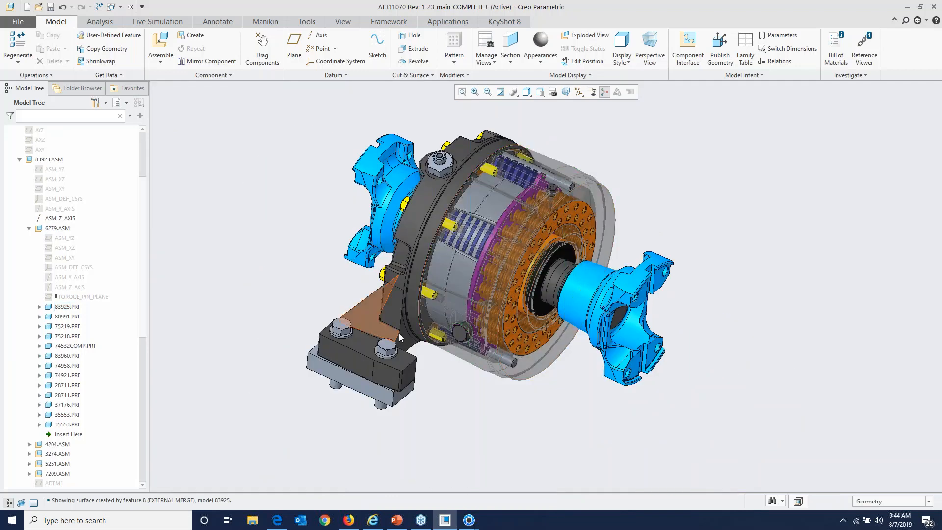
pyautogui.scroll(-2, 453, 240)
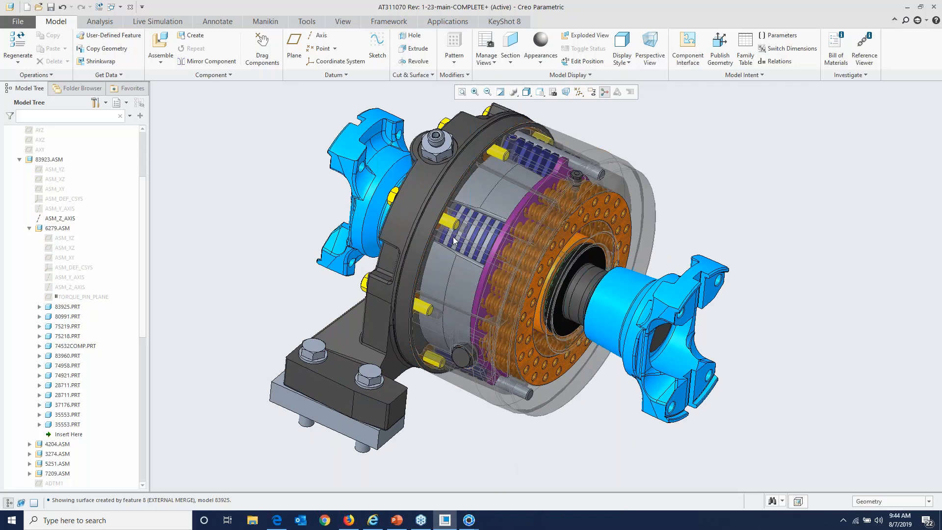
pyautogui.scroll(-2, 454, 240)
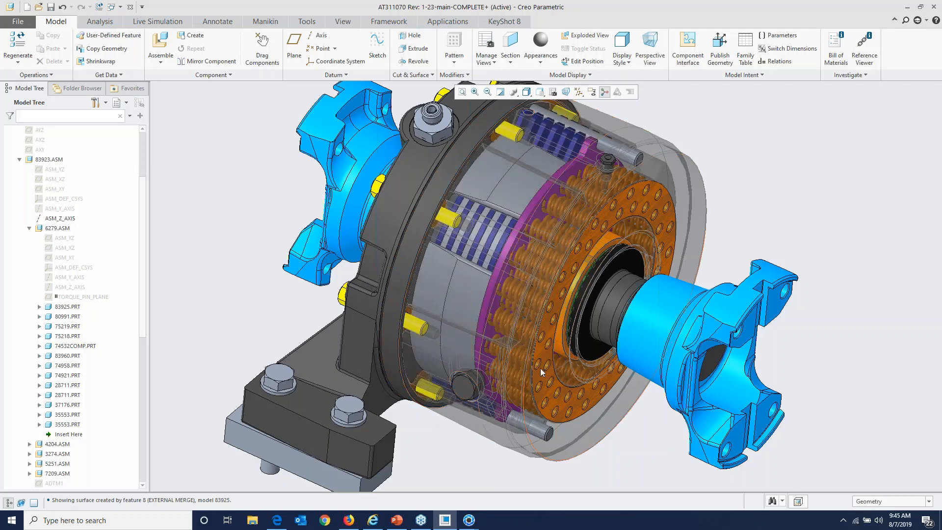
# Send the assembly's Master Rep to KeyShot 8 for rendering and switch to the untitled KeyShot scene.
pyautogui.click(500, 22)
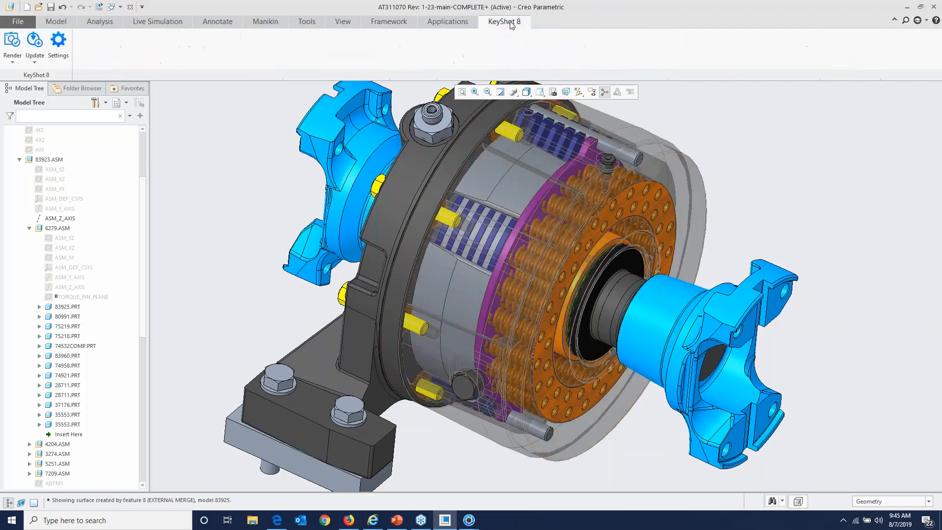
pyautogui.click(12, 45)
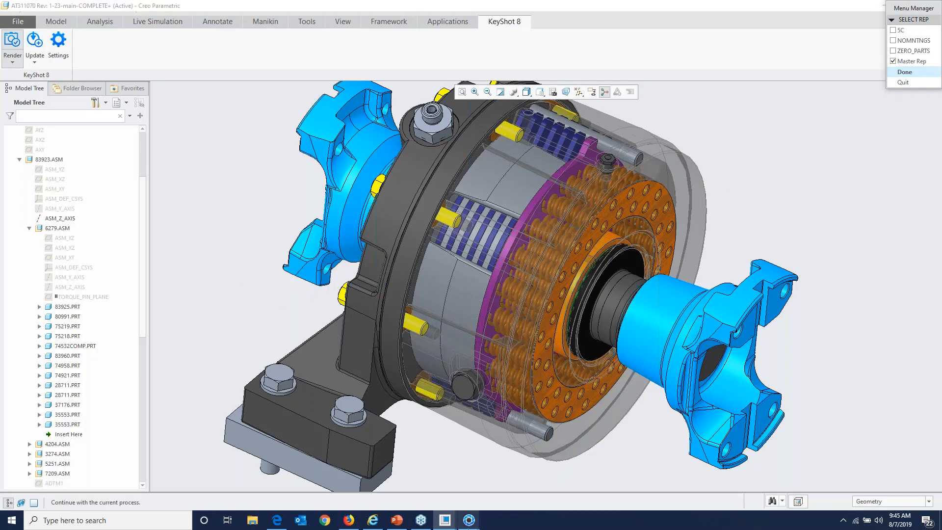
pyautogui.moveTo(469, 523)
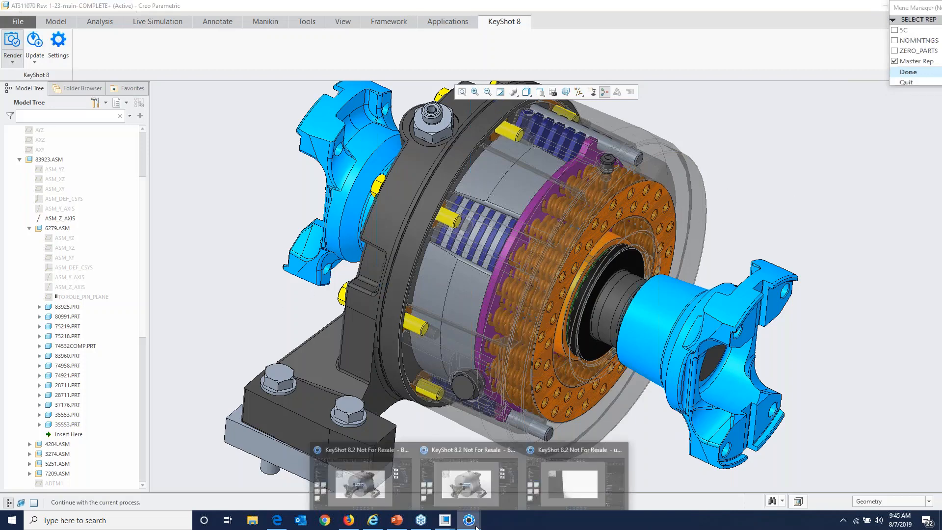
pyautogui.click(564, 471)
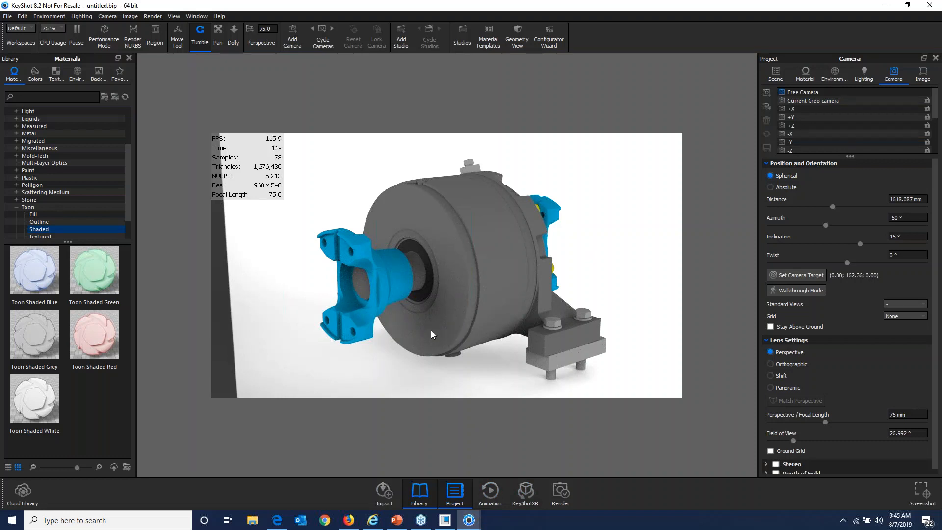
pyautogui.click(9, 16)
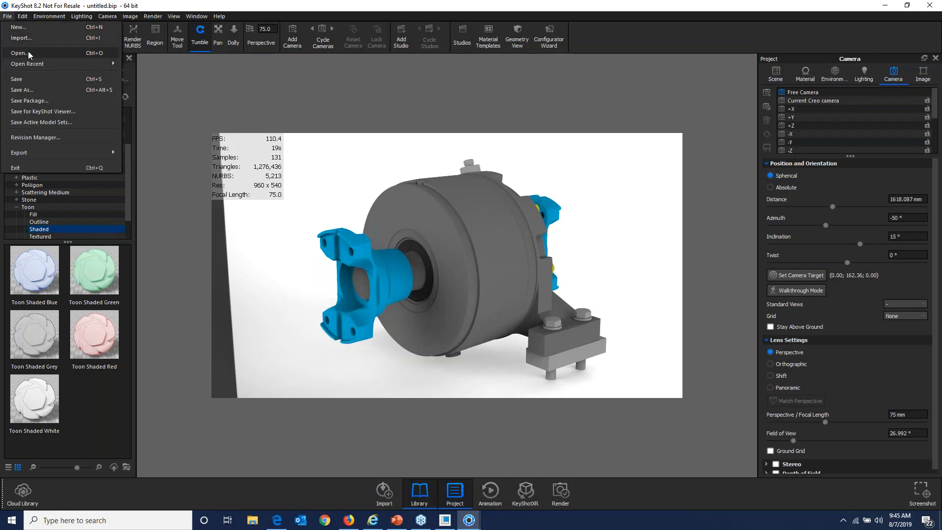
pyautogui.click(28, 52)
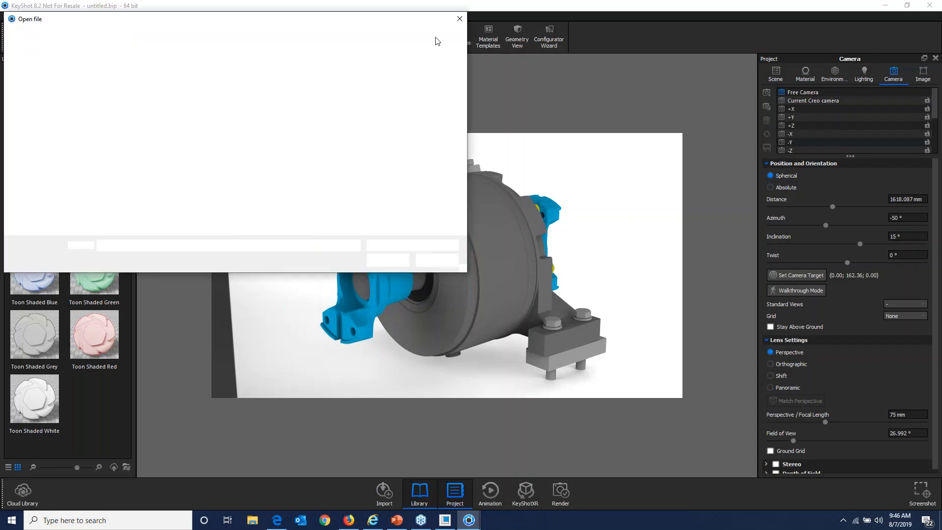
pyautogui.click(460, 20)
# Review the file formats supported for importing models, and leave the import without choosing a file.
pyautogui.click(7, 17)
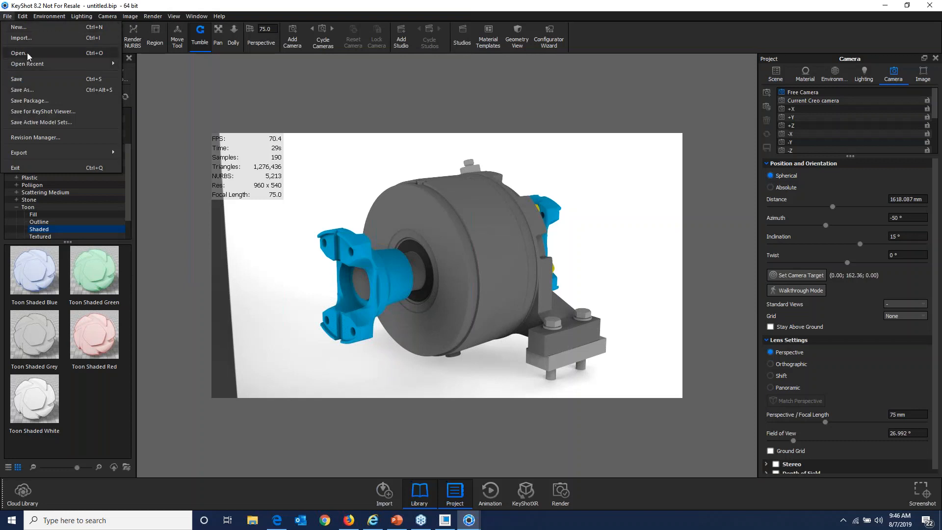
pyautogui.click(28, 39)
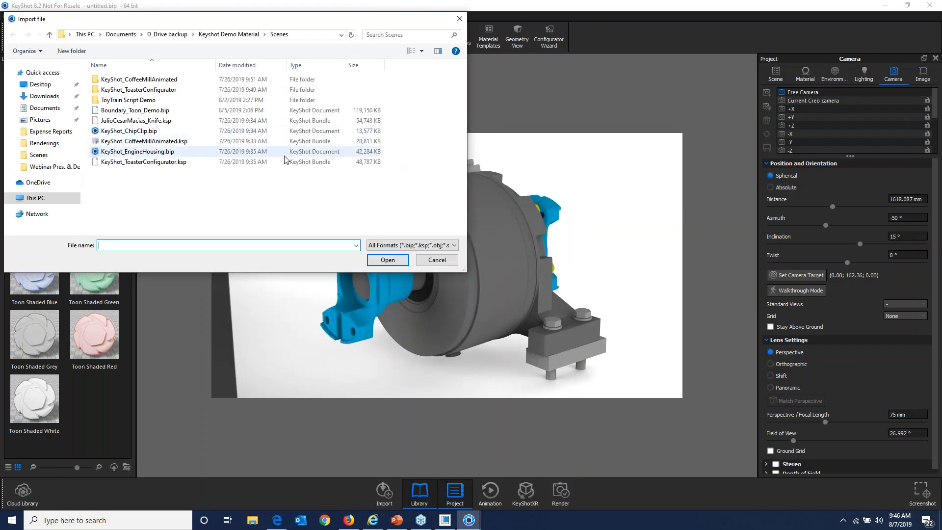
pyautogui.click(410, 245)
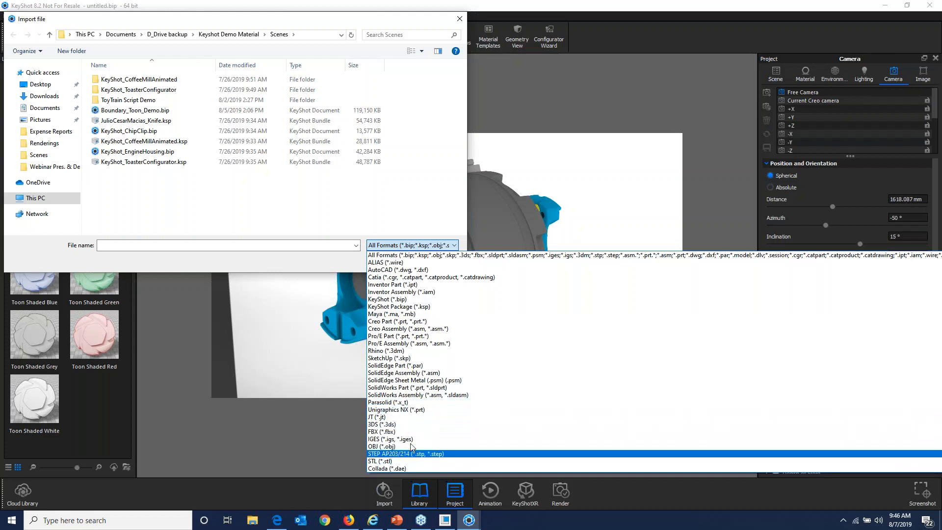
pyautogui.scroll(-1, 427, 420)
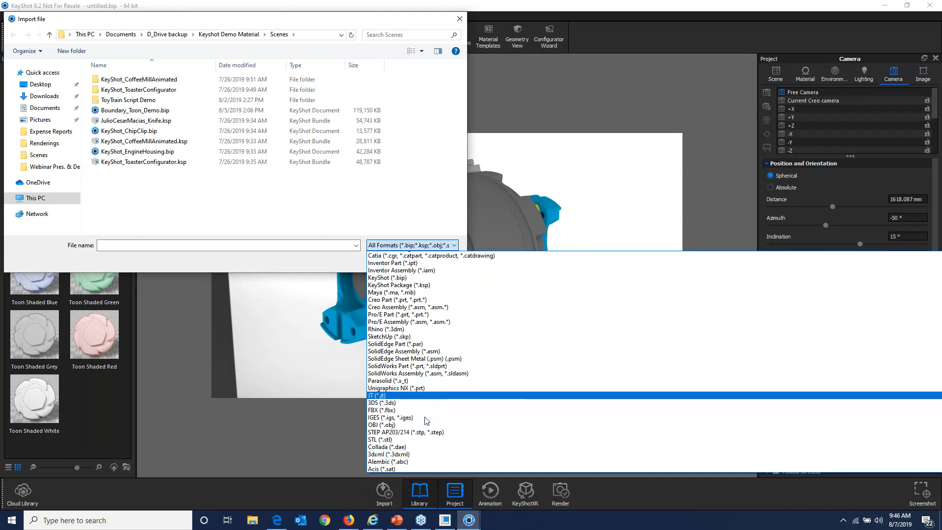
pyautogui.scroll(-2, 427, 426)
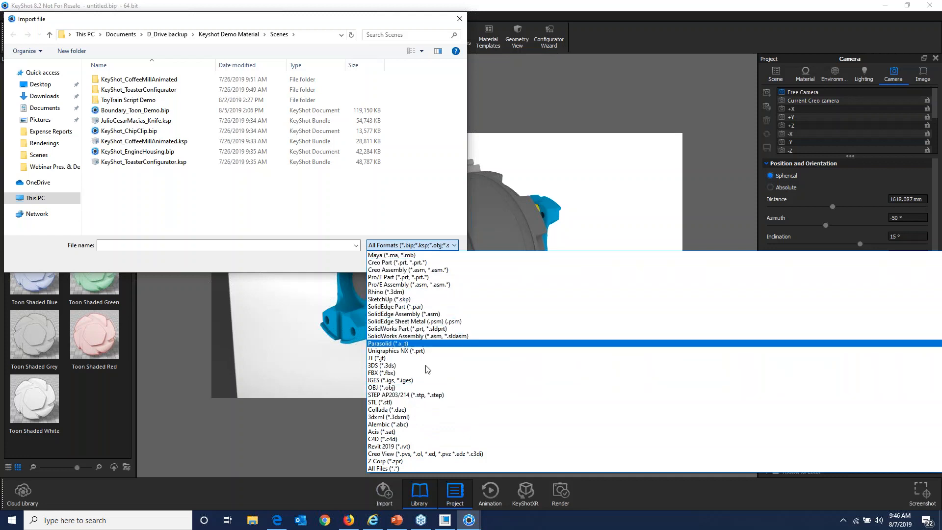
pyautogui.scroll(1, 430, 396)
pyautogui.scroll(2, 429, 396)
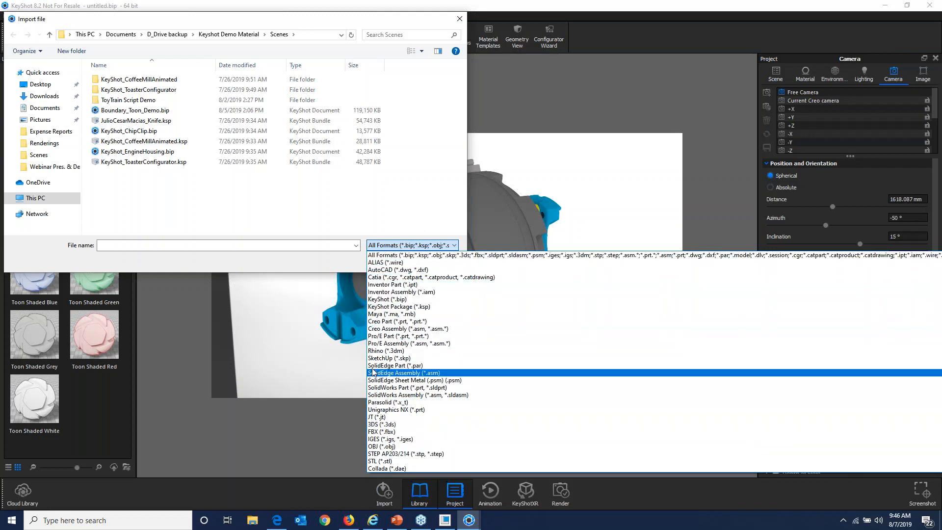
pyautogui.click(418, 199)
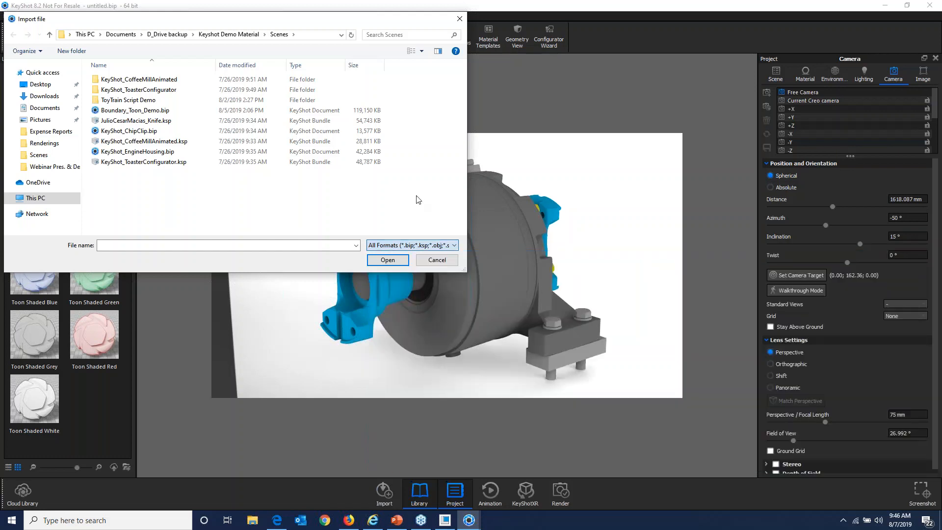
pyautogui.click(431, 261)
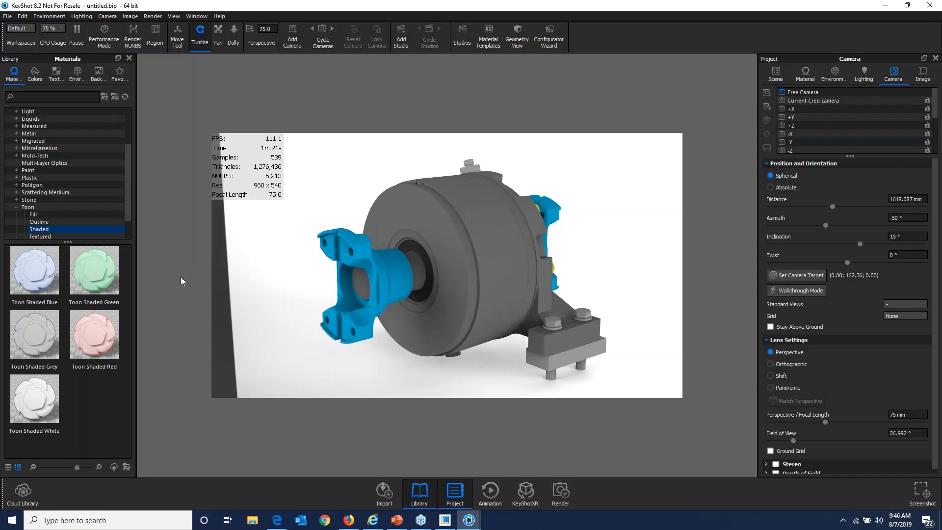
# Apply the Aluminum Rough metal material to the cylindrical housing and the adjoining mounting bracket.
pyautogui.click(31, 133)
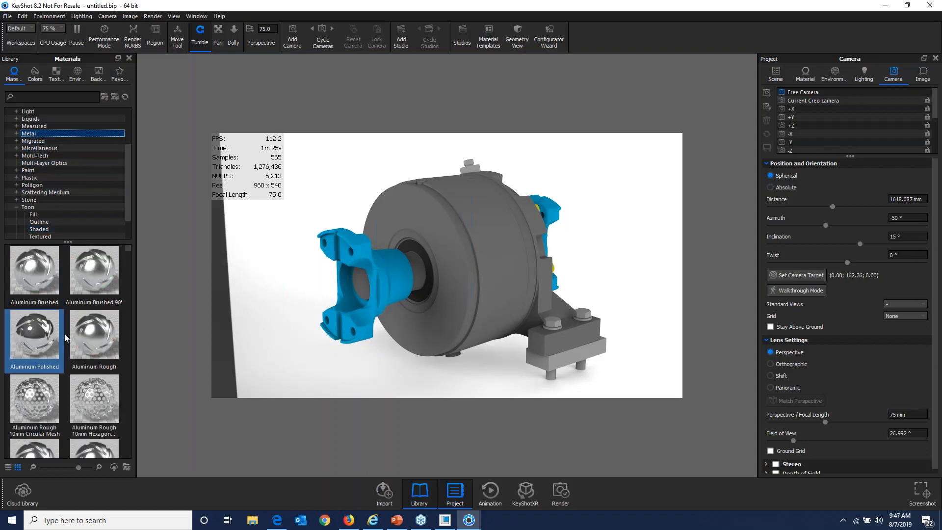
pyautogui.moveTo(97, 331); pyautogui.dragTo(486, 241)
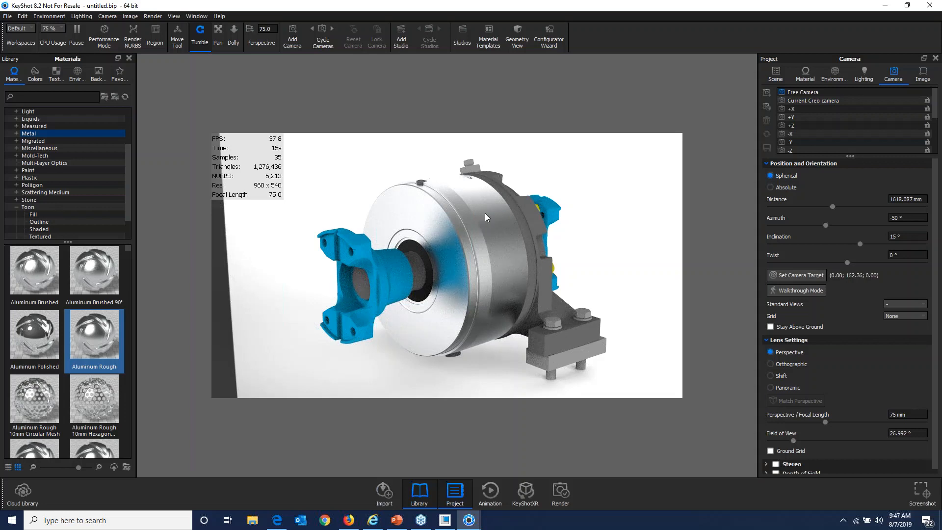
pyautogui.keyDown('shift'); pyautogui.rightClick(516, 199); pyautogui.keyUp('shift')
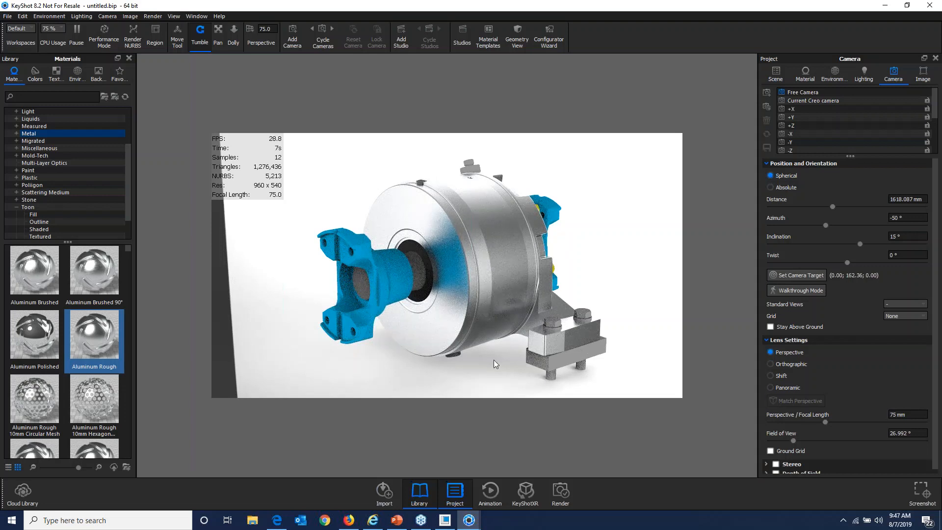
pyautogui.moveTo(538, 276); pyautogui.dragTo(467, 278)
pyautogui.moveTo(415, 275); pyautogui.dragTo(452, 294)
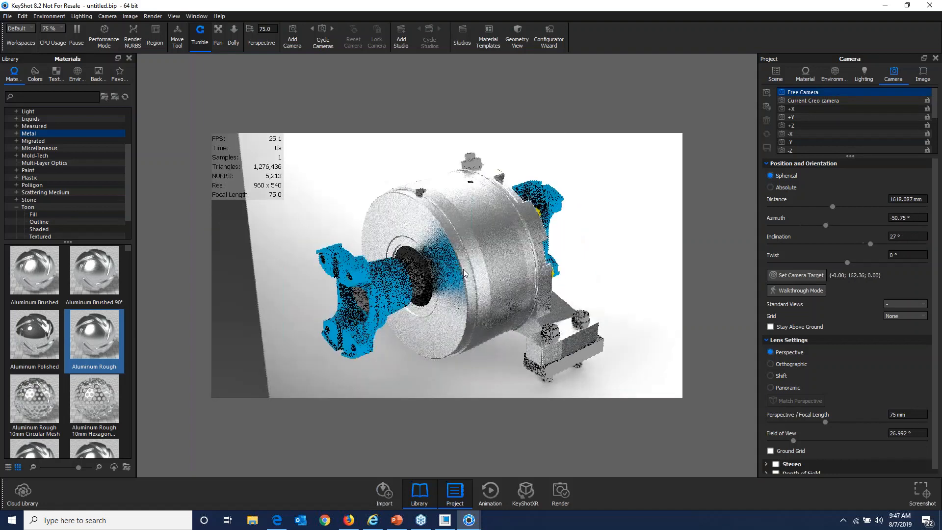
# Find the outline variants among the Toon materials and apply Toon Outline Black to the blue yokes.
pyautogui.click(29, 207)
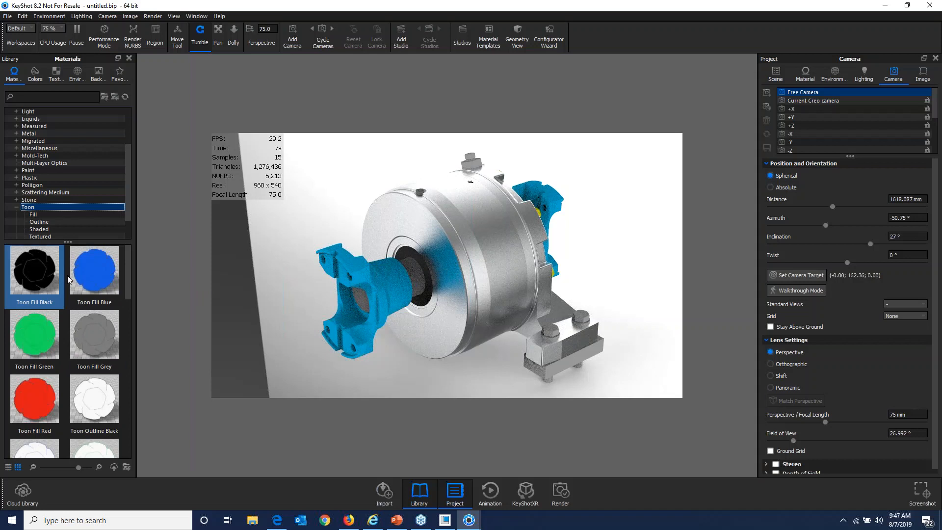
pyautogui.moveTo(104, 282)
pyautogui.scroll(-5, 104, 282)
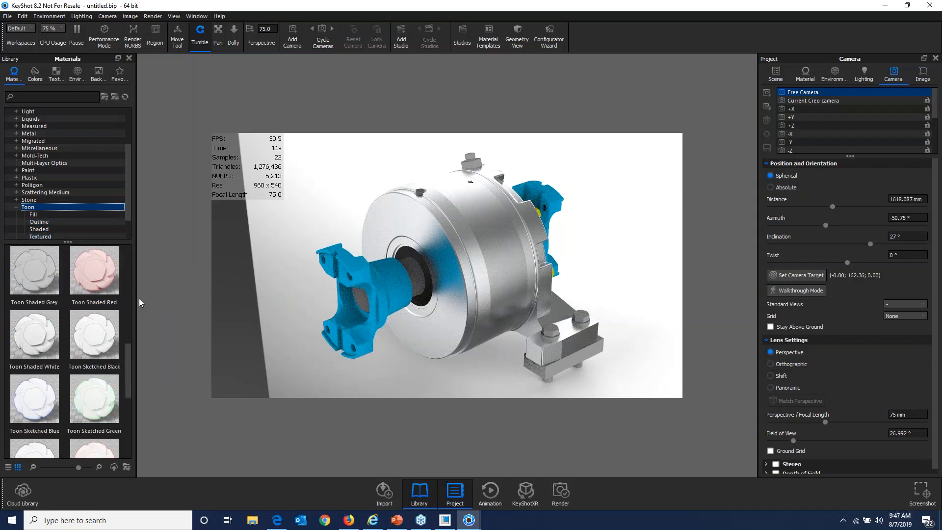
pyautogui.click(40, 215)
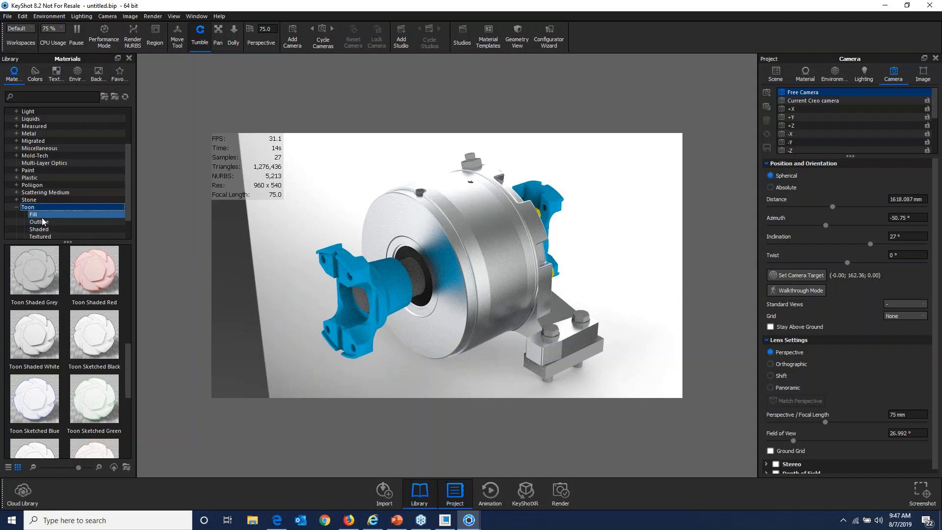
pyautogui.click(43, 223)
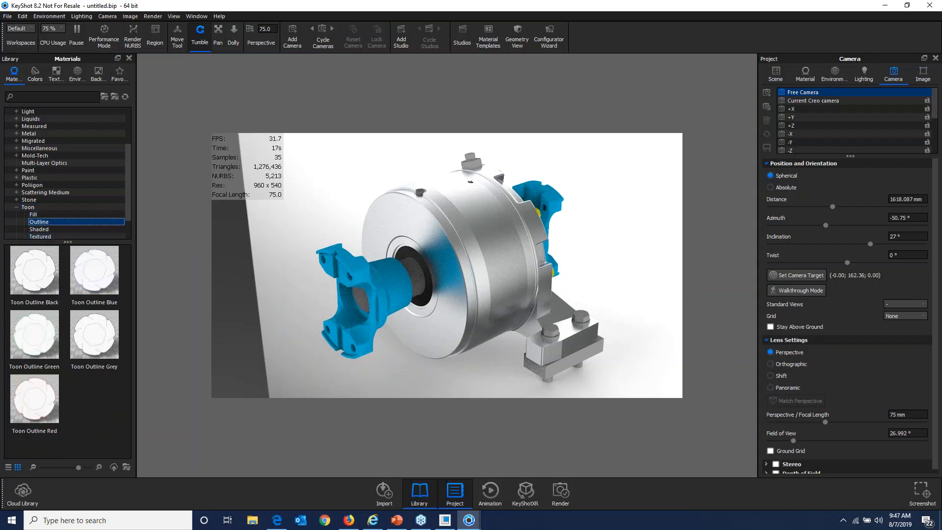
pyautogui.click(54, 265)
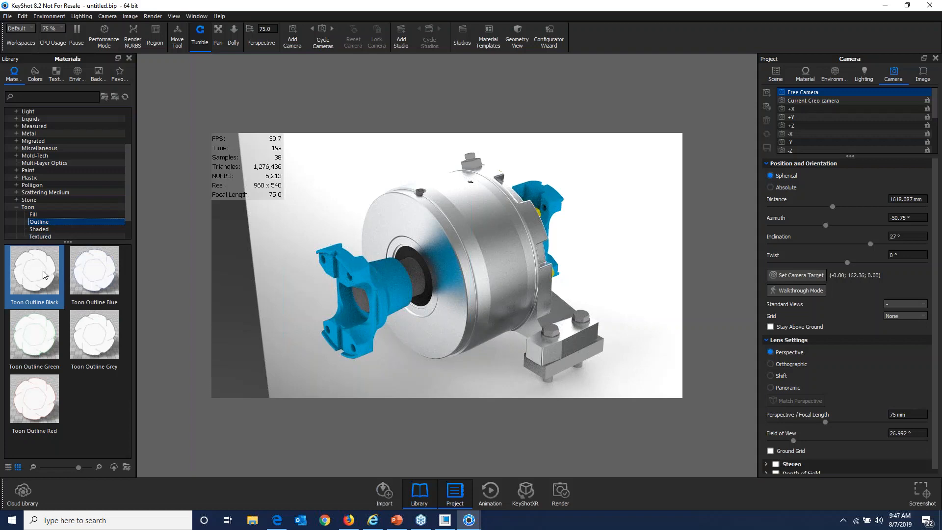
pyautogui.moveTo(45, 274); pyautogui.dragTo(378, 325)
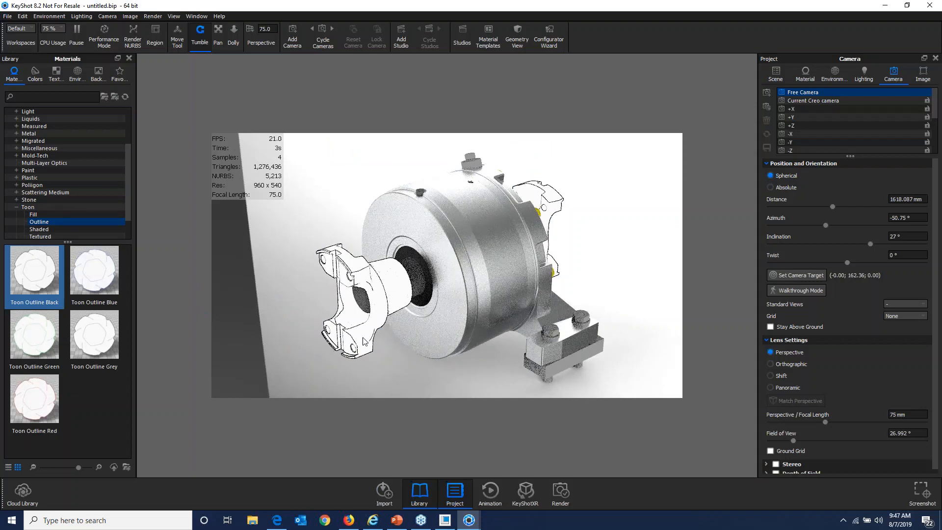
# Switch the scene backdrop to a solid color, inspect the front yoke's outlines up close, and center and fit the models.
pyautogui.press('c')
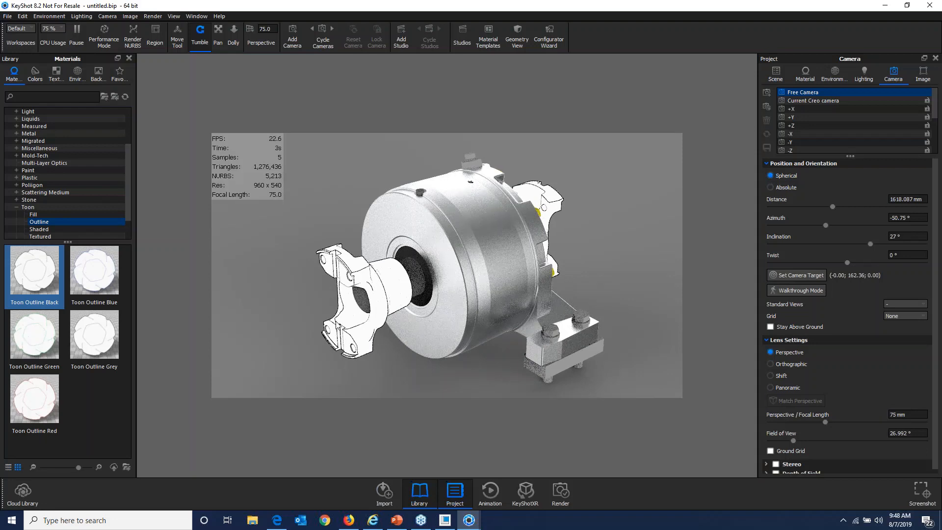
pyautogui.scroll(2, 343, 309)
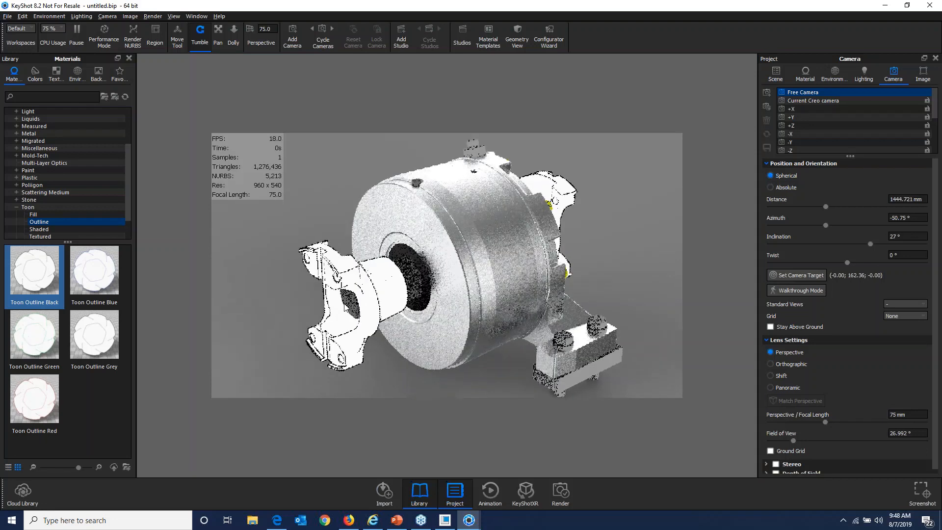
pyautogui.keyDown('ctrl'); pyautogui.keyDown('alt'); pyautogui.click(345, 308); pyautogui.keyUp('alt'); pyautogui.keyUp('ctrl')
pyautogui.scroll(8, 345, 307)
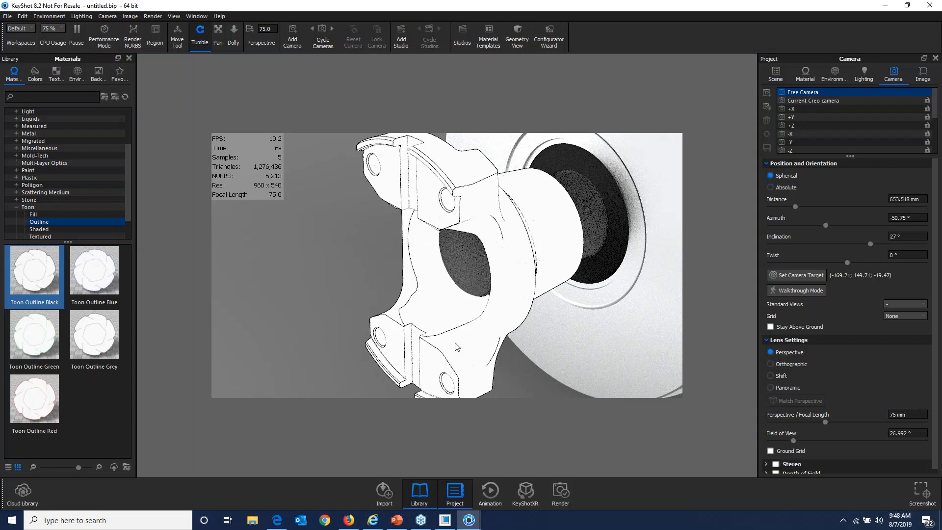
pyautogui.scroll(-2, 278, 328)
pyautogui.scroll(-5, 277, 328)
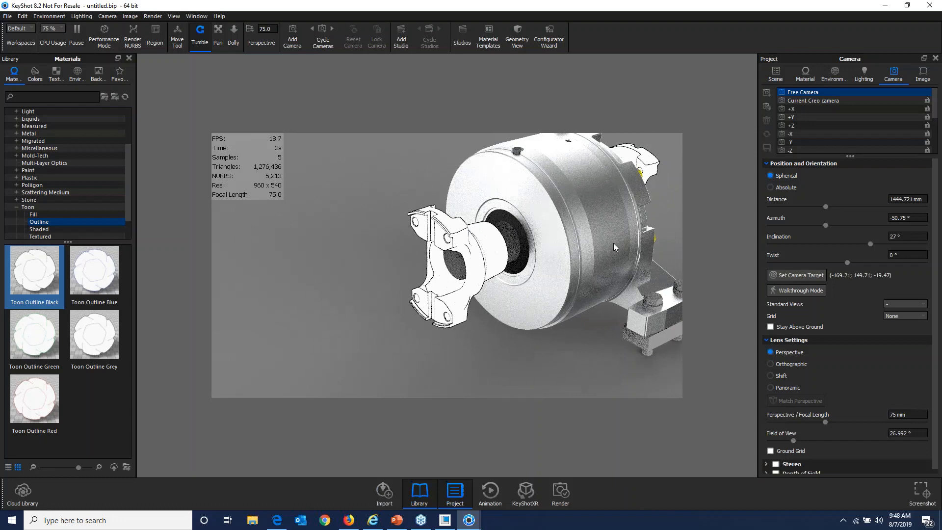
pyautogui.rightClick(348, 226)
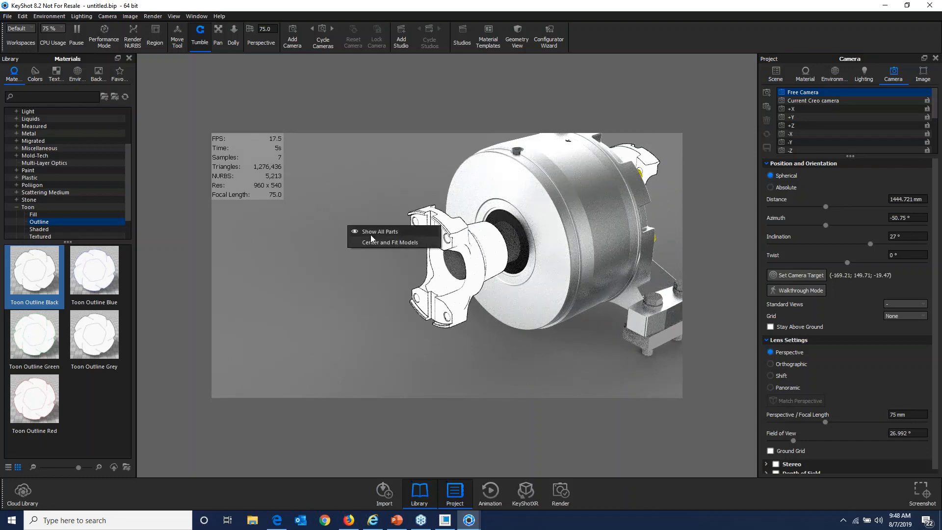
pyautogui.click(374, 242)
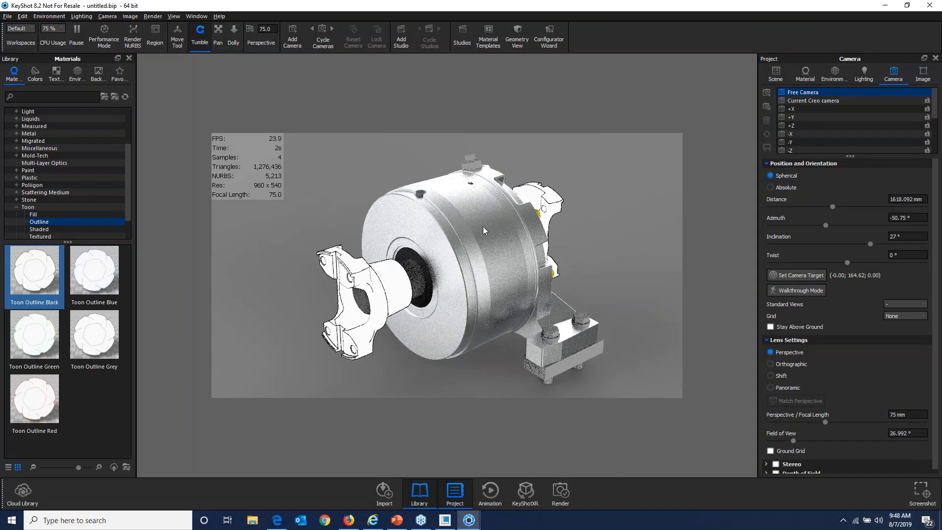
# Hide the cylindrical housing to expose the internal clutch components.
pyautogui.hotkey('ctrl', 'h')
pyautogui.hotkey('ctrl', 'h')
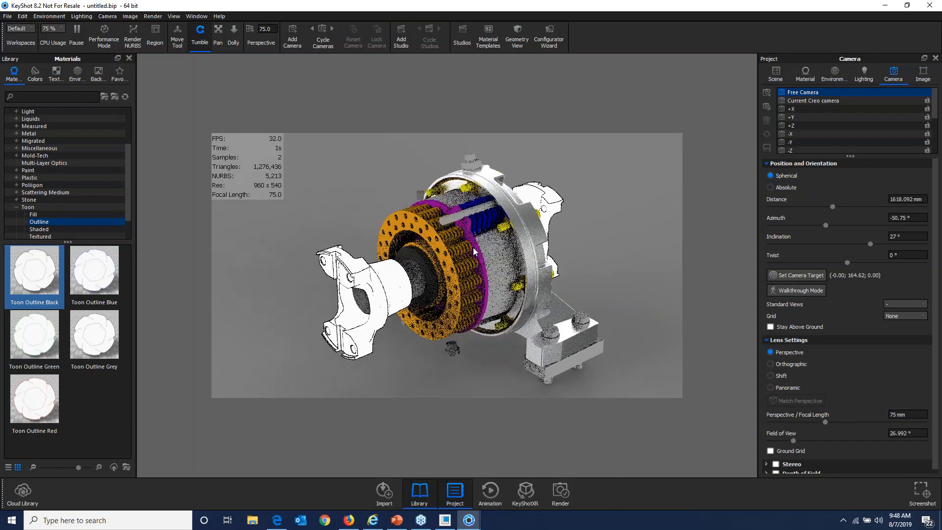
pyautogui.scroll(5, 475, 251)
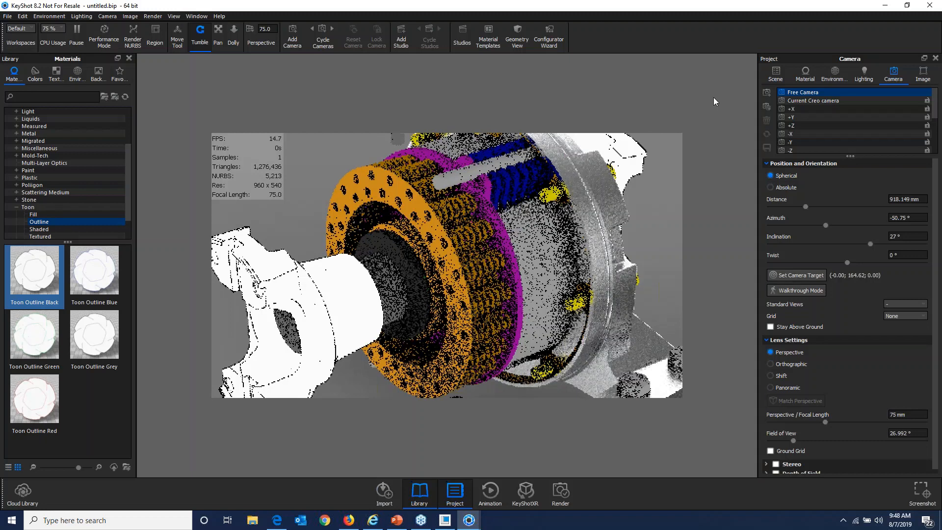
# Expand AT311070 and its 83923 subassembly in the scene tree and apply Toon Shaded Red to the orange perforated ring and spring group.
pyautogui.click(776, 74)
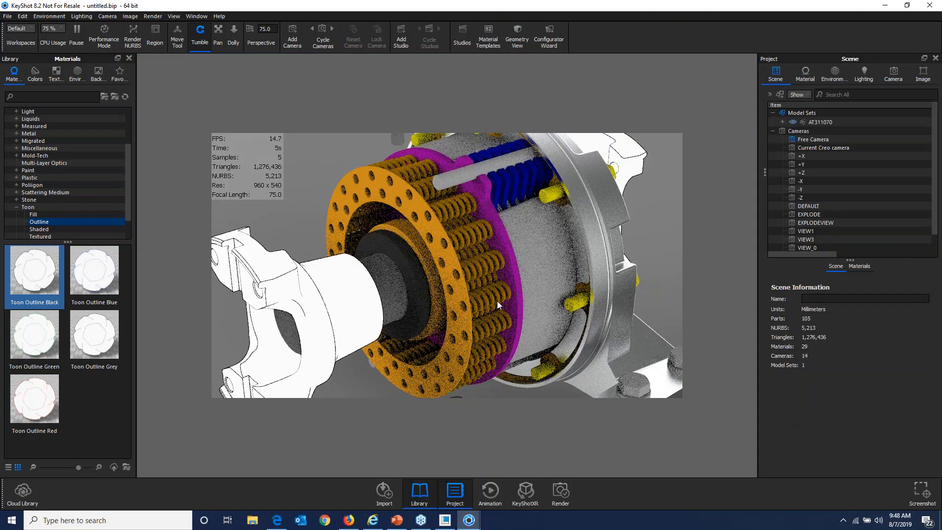
pyautogui.click(782, 123)
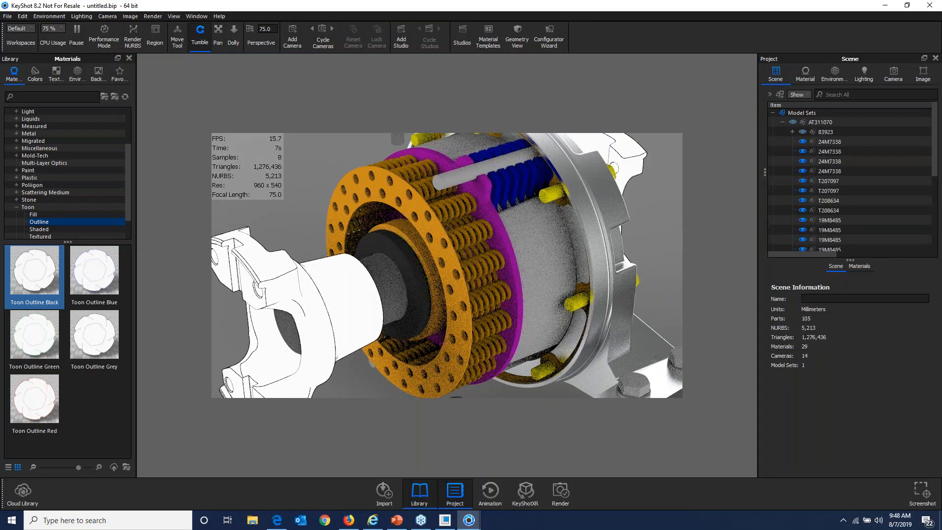
pyautogui.click(792, 131)
pyautogui.click(839, 160)
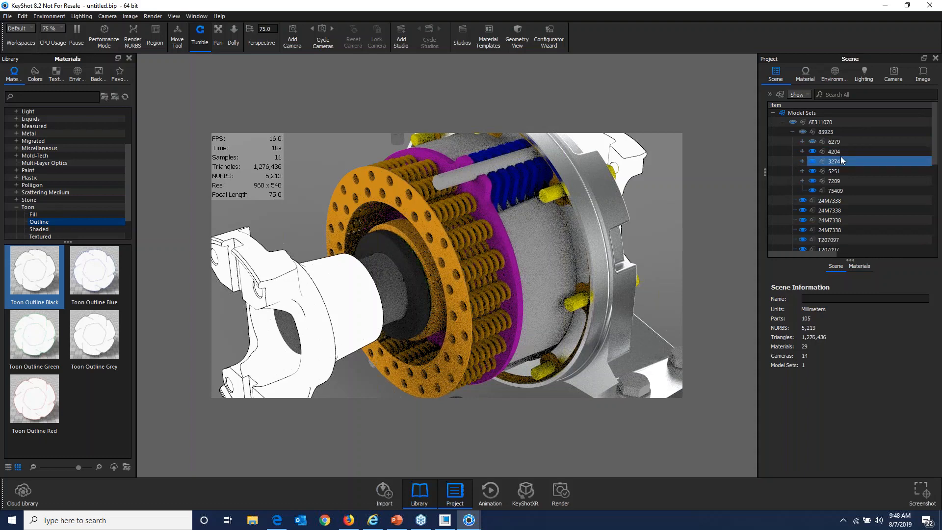
pyautogui.click(82, 222)
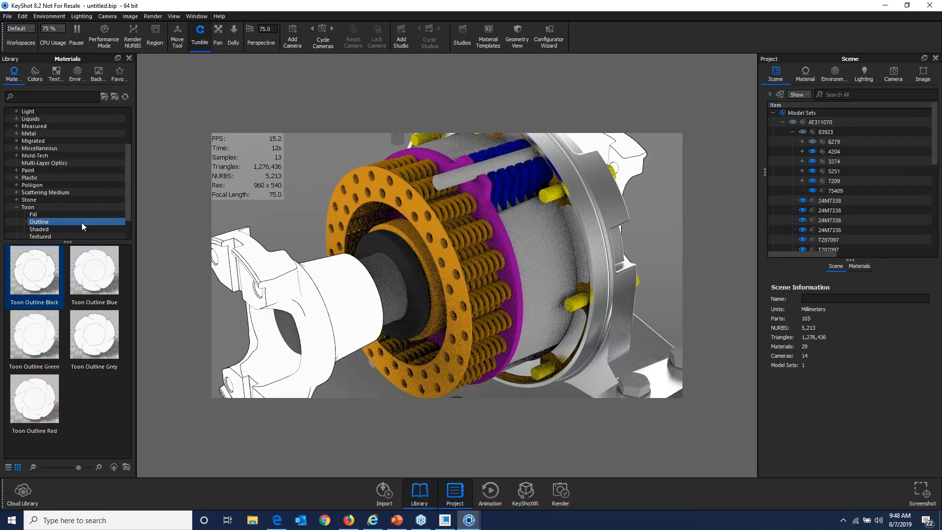
pyautogui.click(73, 227)
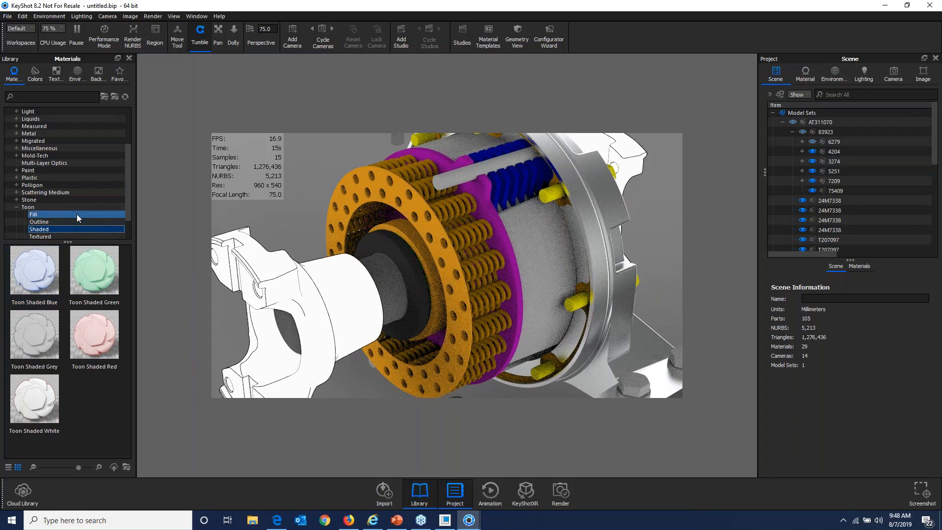
pyautogui.click(59, 265)
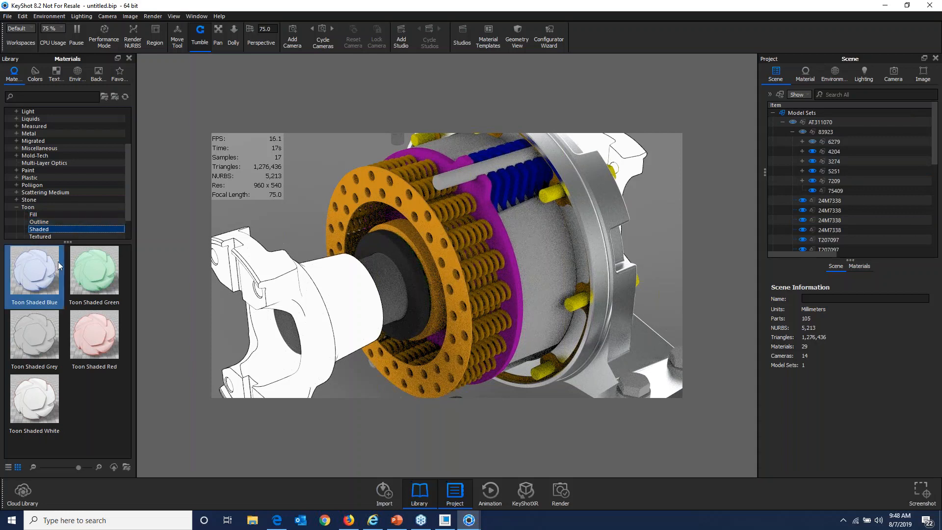
pyautogui.click(47, 343)
pyautogui.click(100, 346)
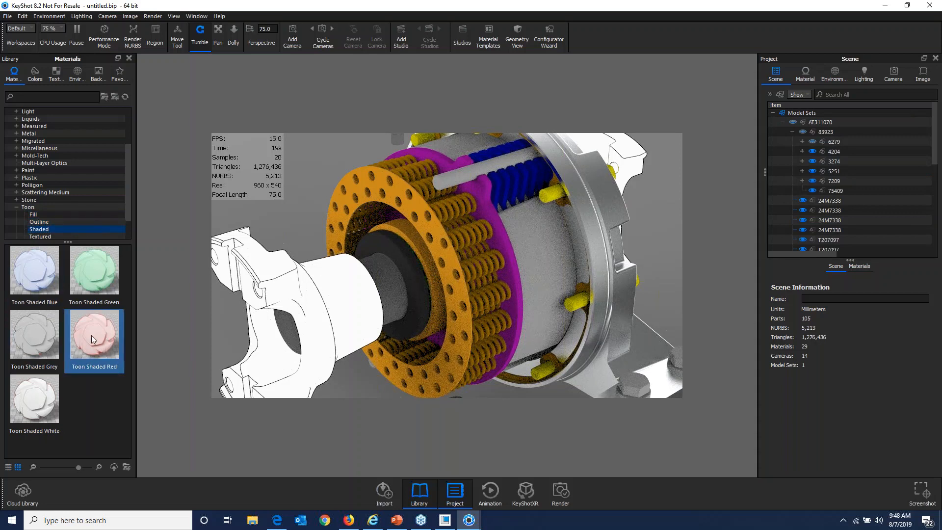
pyautogui.moveTo(92, 335)
pyautogui.mouseDown()
pyautogui.moveTo(114, 355)
pyautogui.moveTo(230, 275)
pyautogui.moveTo(714, 211)
pyautogui.moveTo(833, 152)
pyautogui.mouseUp()
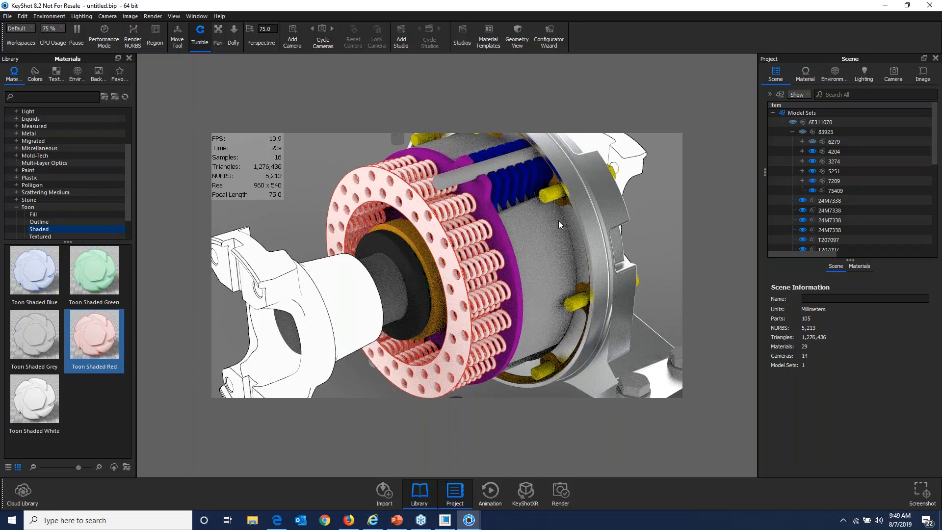
# Apply the Toon Shaded Blue material to the entire AT311070 model.
pyautogui.moveTo(559, 225); pyautogui.dragTo(484, 304)
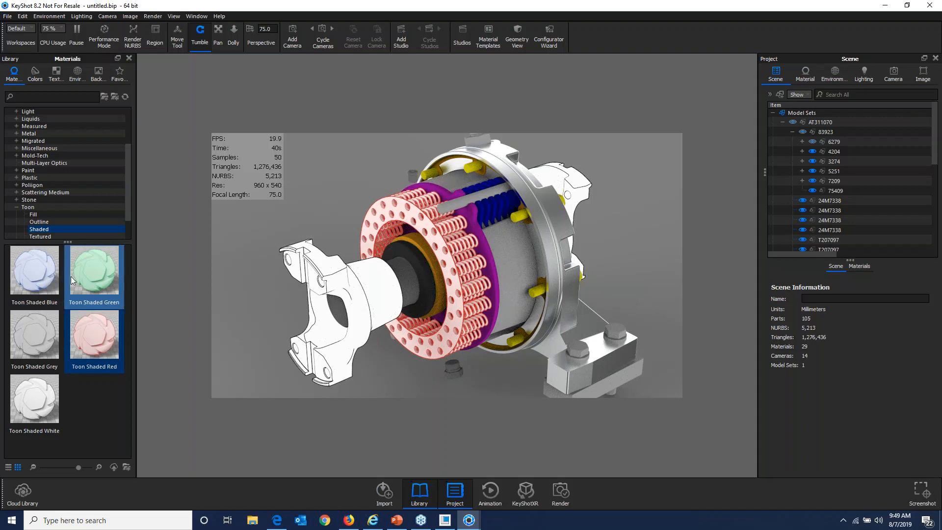
pyautogui.moveTo(36, 278)
pyautogui.mouseDown()
pyautogui.moveTo(86, 299)
pyautogui.moveTo(655, 181)
pyautogui.moveTo(823, 121)
pyautogui.mouseUp()
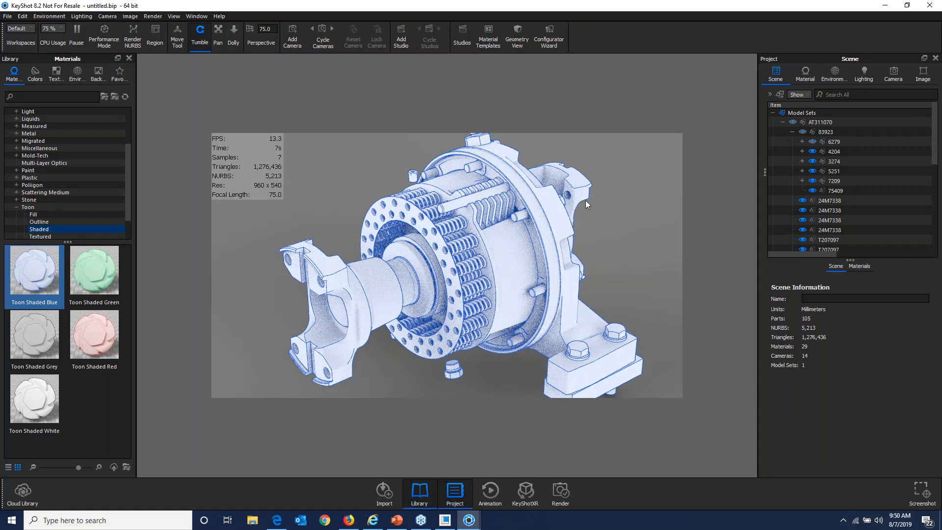
pyautogui.moveTo(553, 199); pyautogui.dragTo(508, 296)
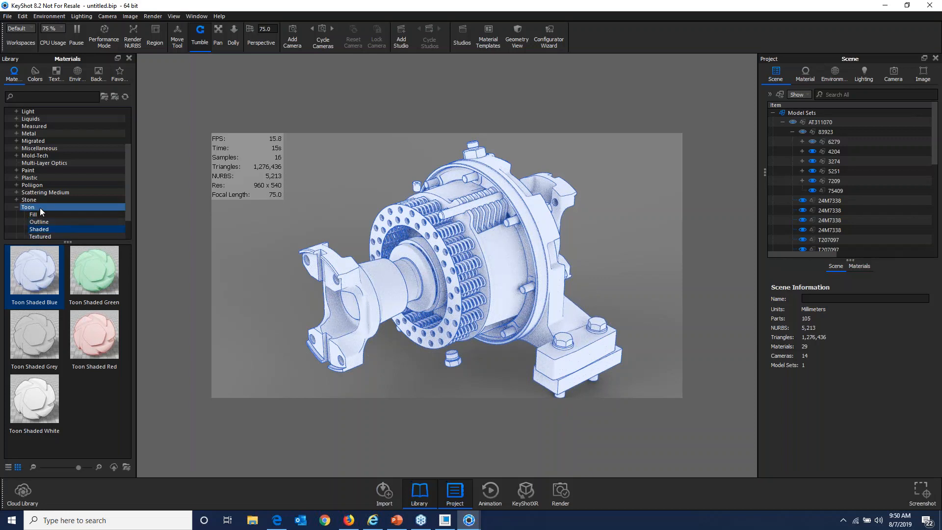
# Look through all the Toon materials down to the Toon Transparent variants.
pyautogui.click(48, 208)
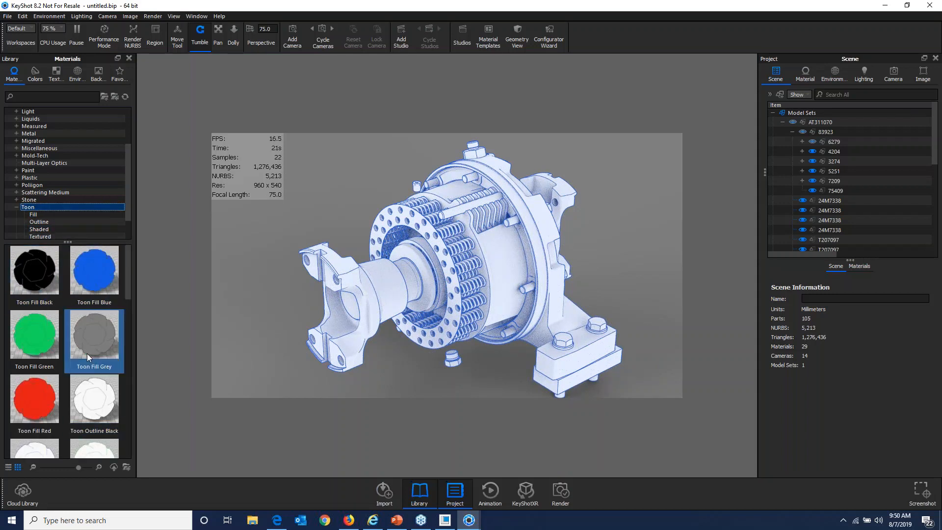
pyautogui.scroll(-3, 87, 353)
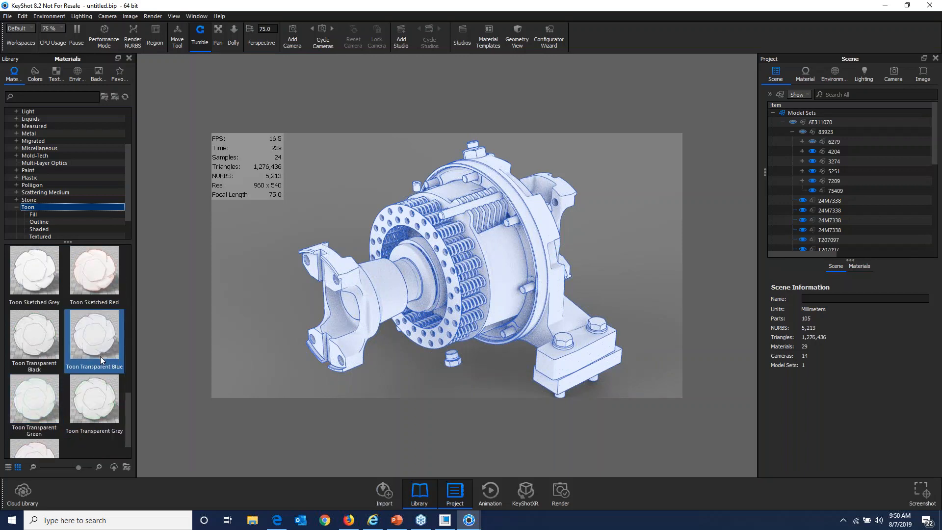
pyautogui.scroll(-3, 100, 356)
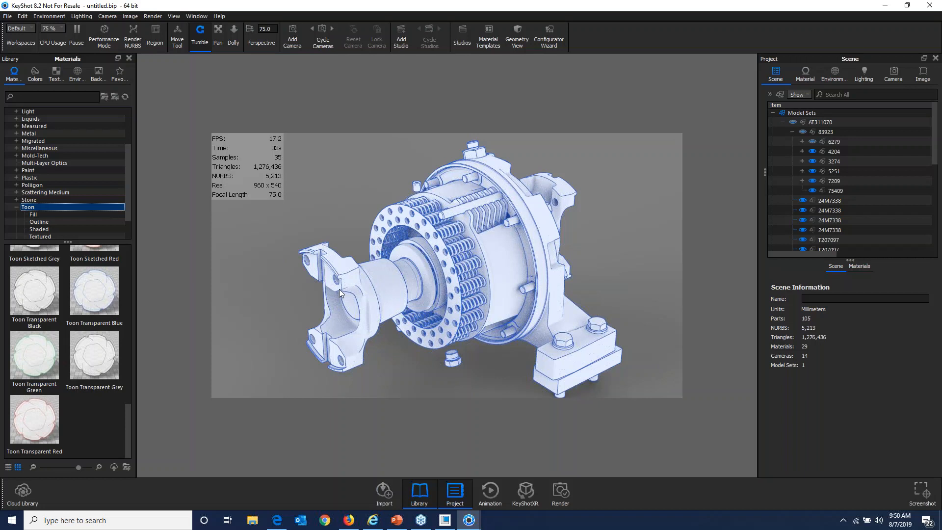
# Open the Toon Shaded Blue material's properties, preview an orange contour color, and cancel the color change.
pyautogui.click(387, 282)
pyautogui.doubleClick(387, 281)
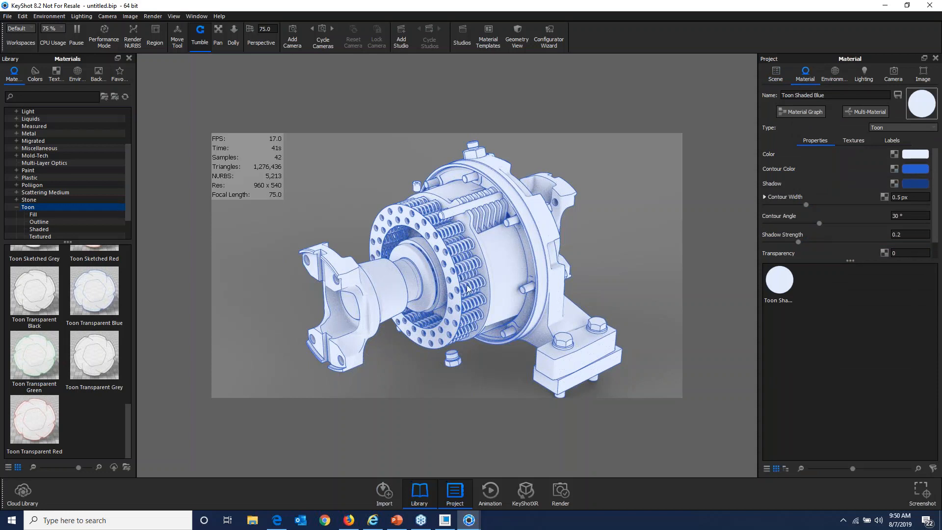
pyautogui.click(913, 169)
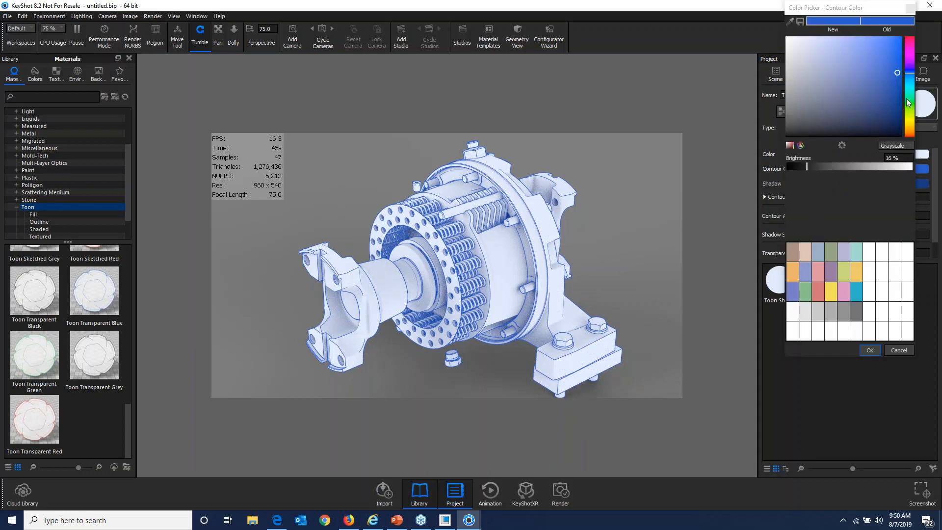
pyautogui.click(908, 135)
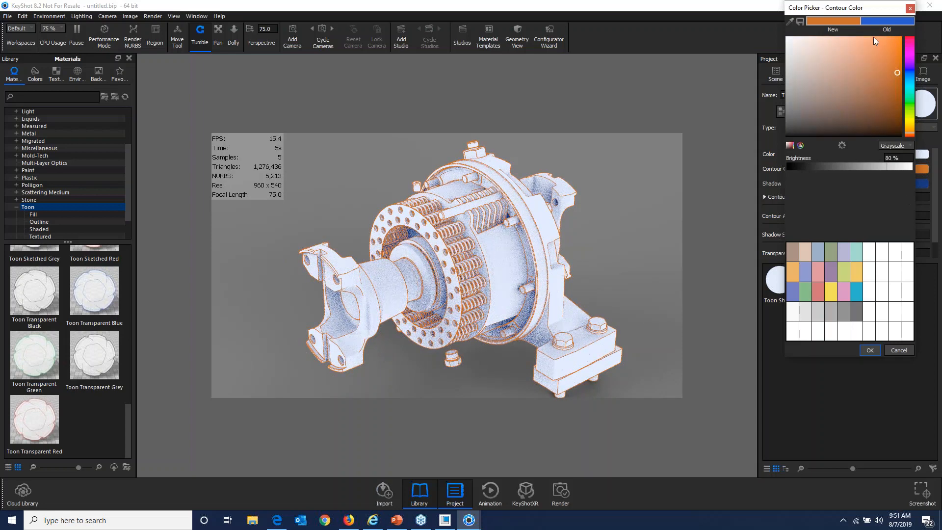
pyautogui.moveTo(856, 10); pyautogui.dragTo(730, 8)
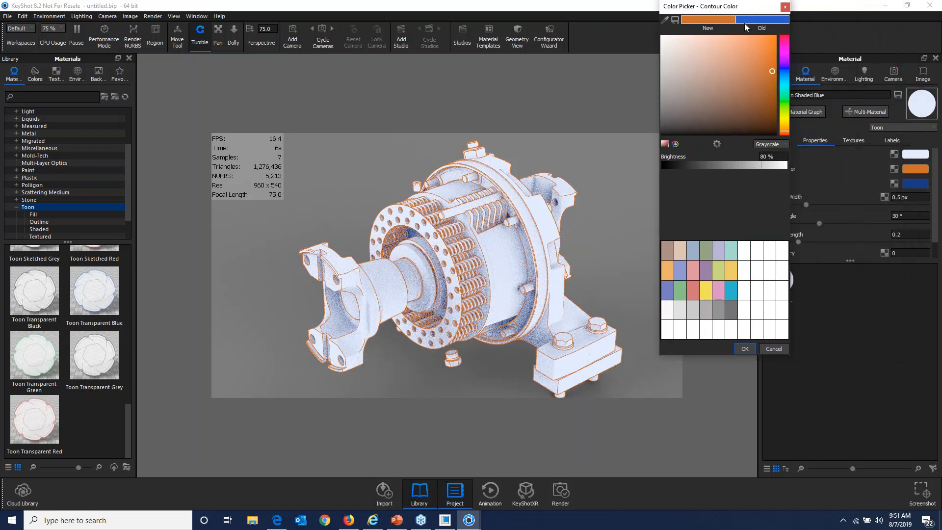
pyautogui.click(773, 349)
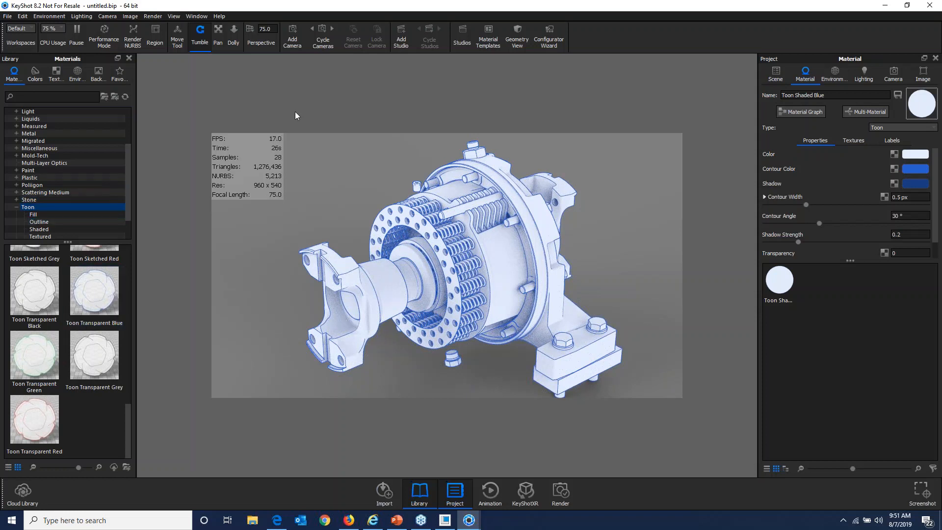
# Open the material templates and apply the Clutch template to the whole scene.
pyautogui.click(488, 40)
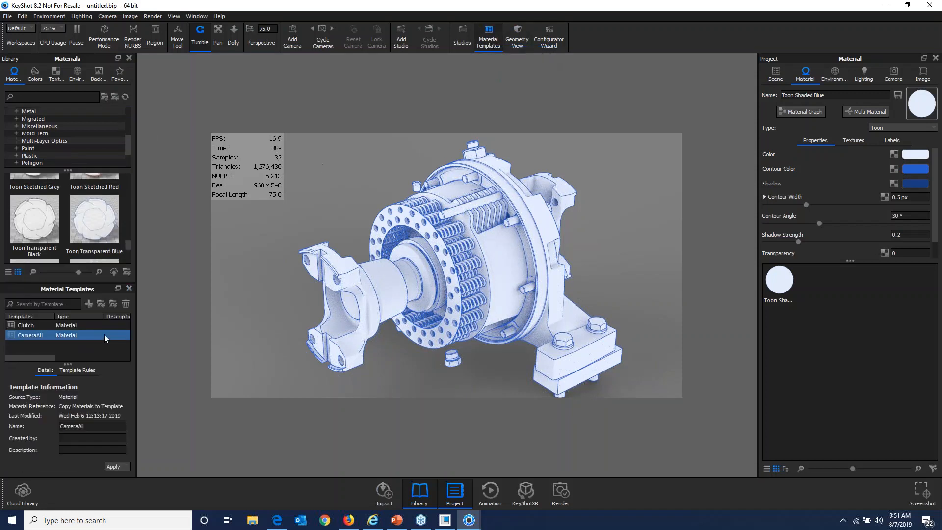
pyautogui.click(44, 326)
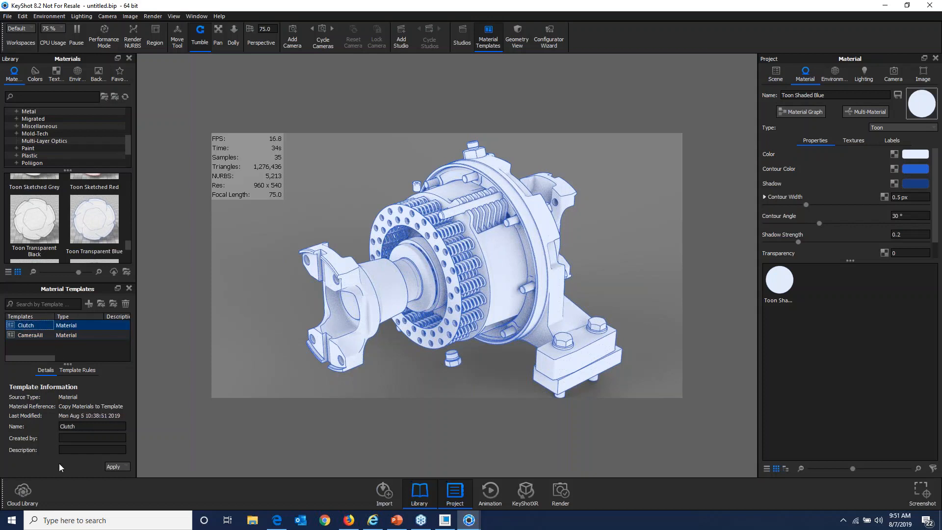
pyautogui.click(115, 467)
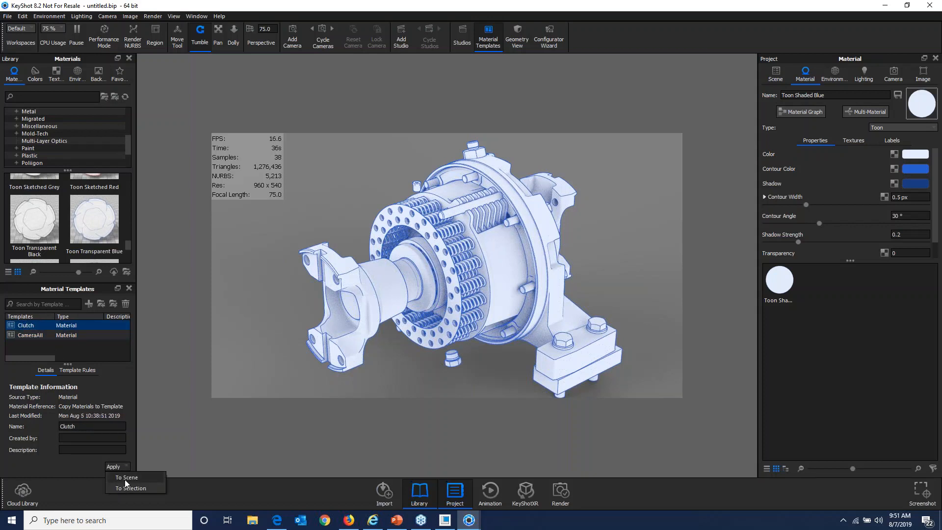
pyautogui.click(134, 477)
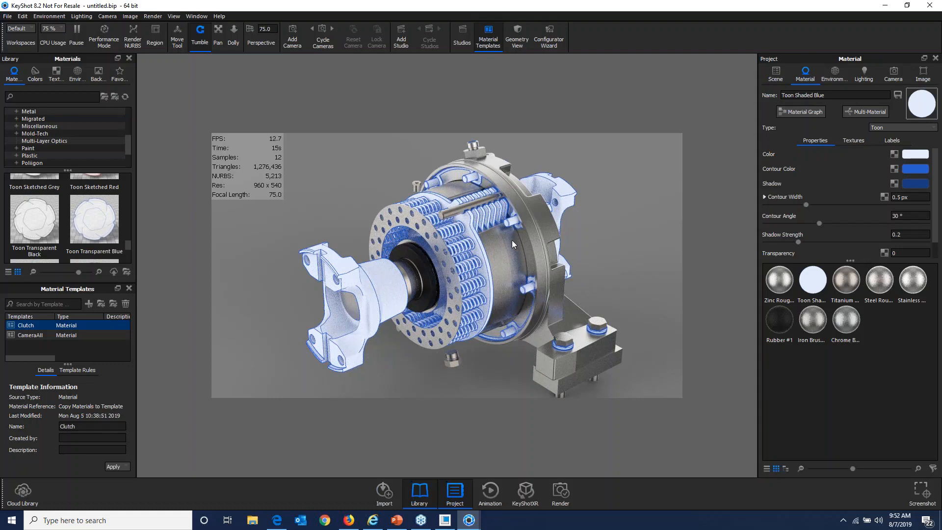
# Inspect the clutch model's materials from its rear and front sides, and pause the real-time rendering.
pyautogui.moveTo(499, 243); pyautogui.dragTo(534, 306)
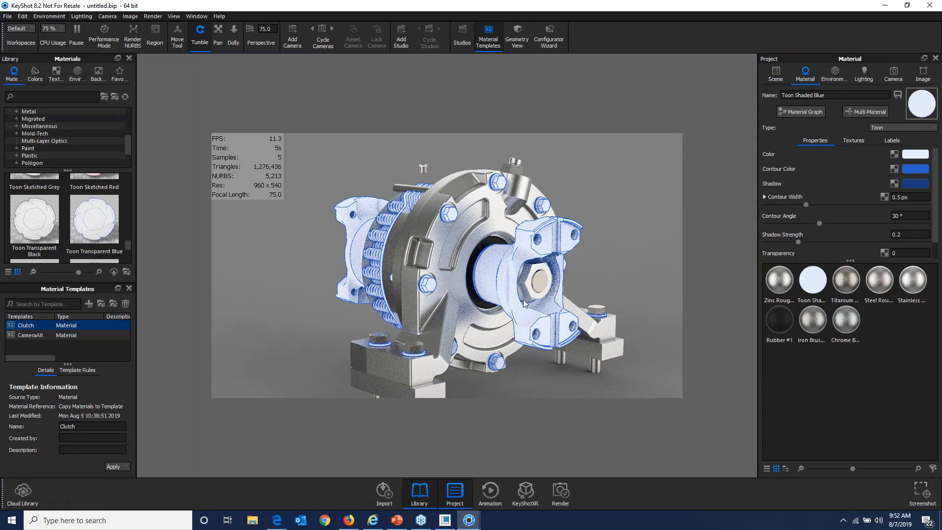
pyautogui.moveTo(359, 254); pyautogui.dragTo(607, 278)
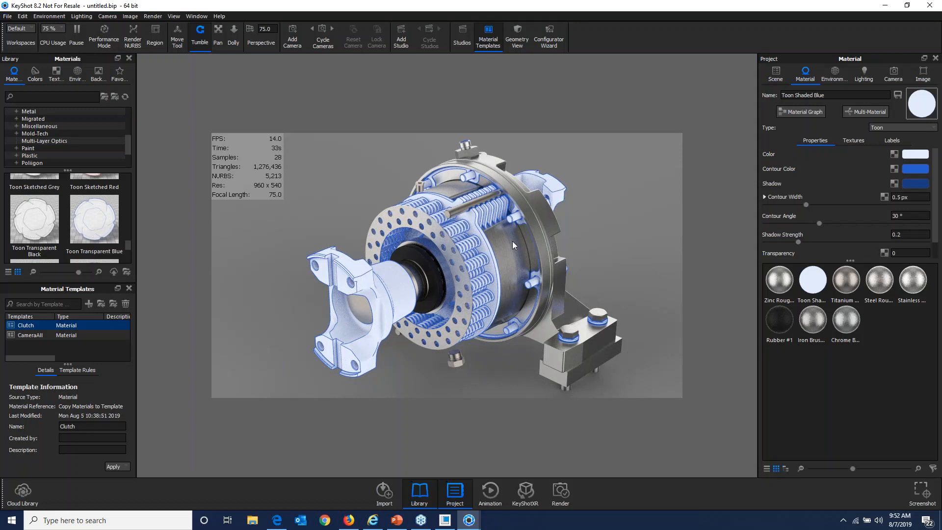
pyautogui.click(76, 32)
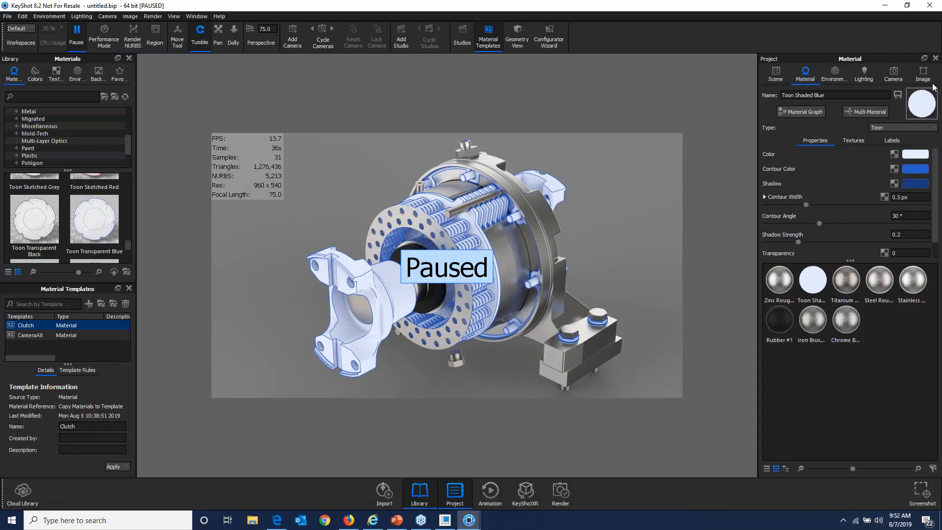
pyautogui.click(938, 52)
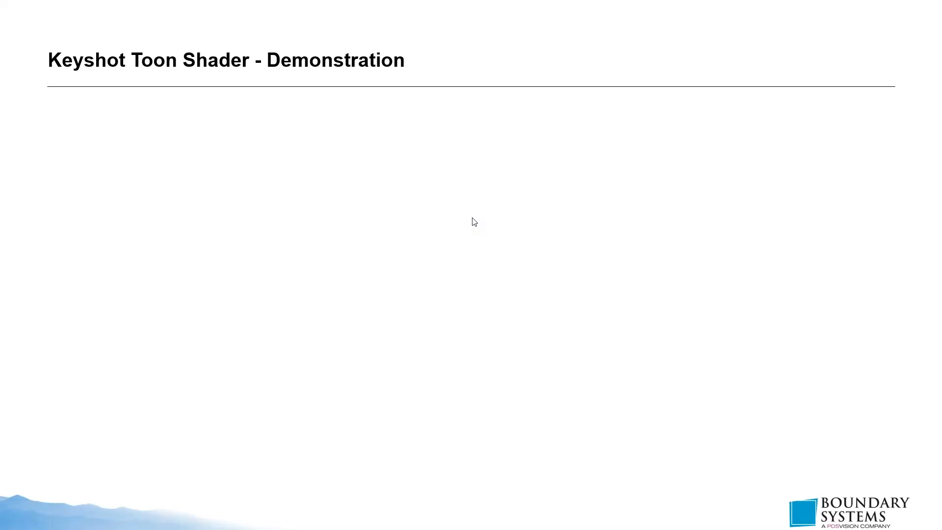
pyautogui.click(629, 252)
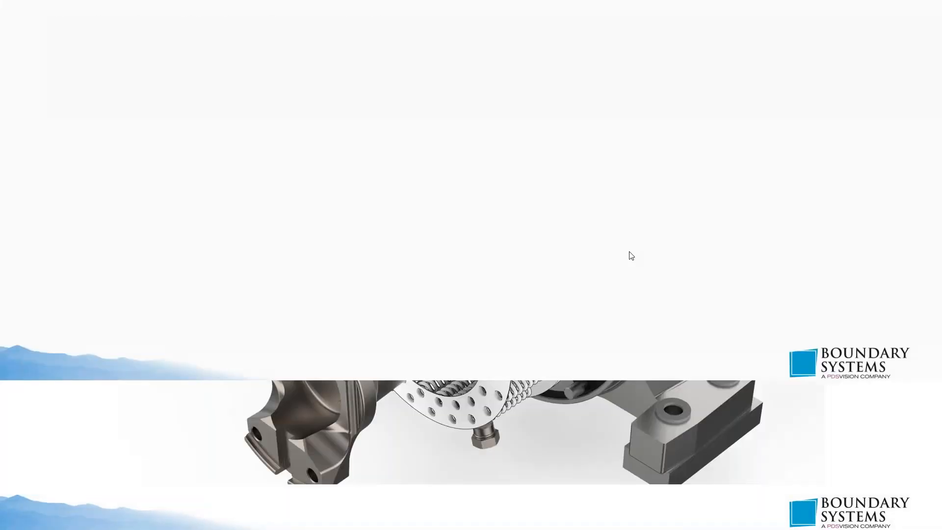